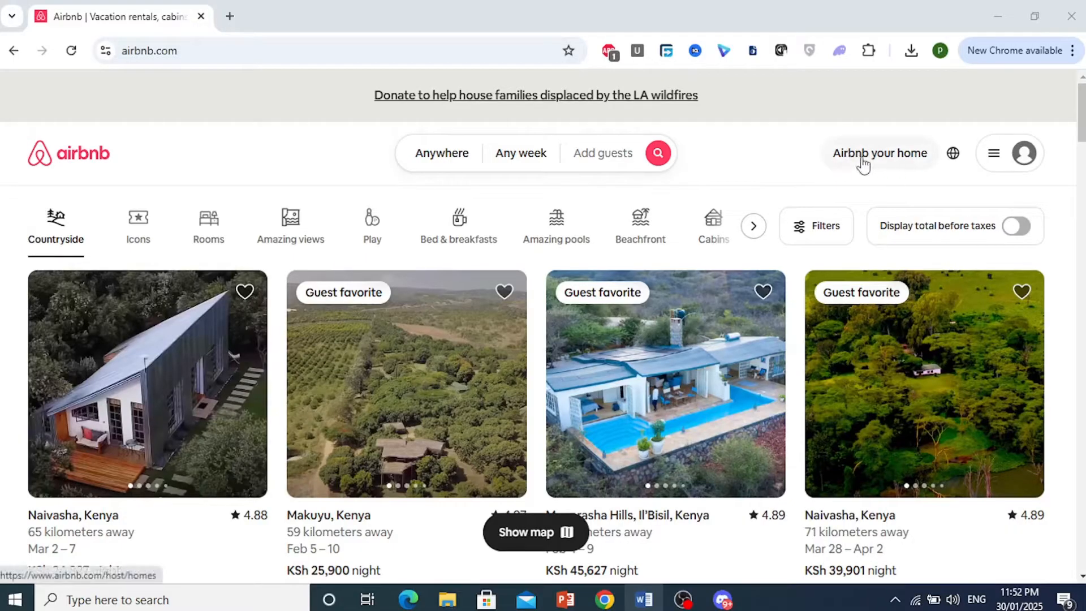
Open the page for hosting a home on Airbnb and start the Airbnb Setup.
{"action": "left_click", "coordinate": [892, 160]}
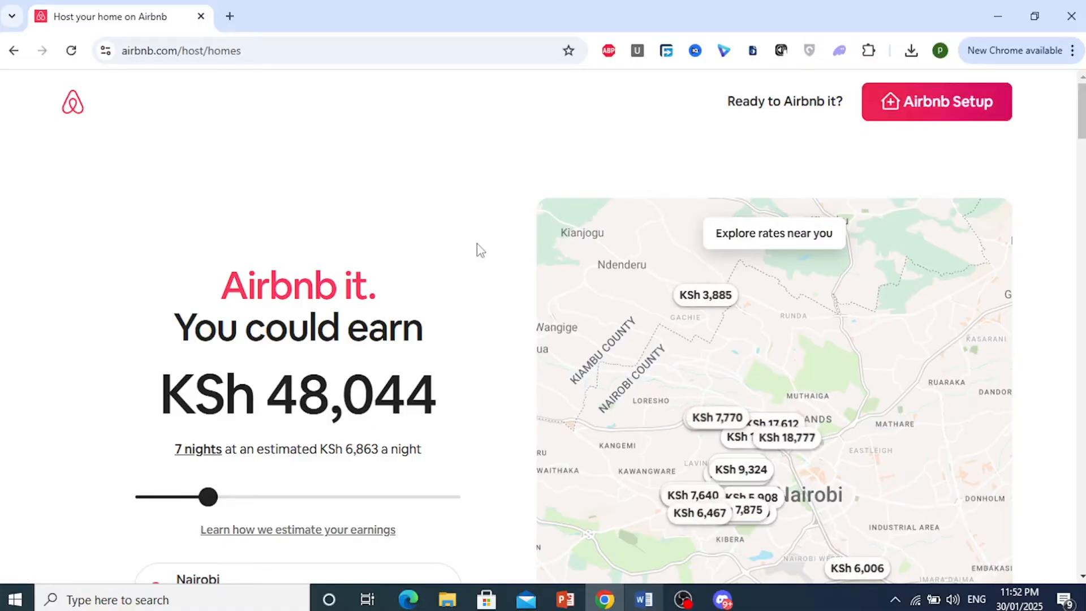
{"action": "scroll", "coordinate": [480, 250], "scroll_direction": "down", "scroll_amount": 3}
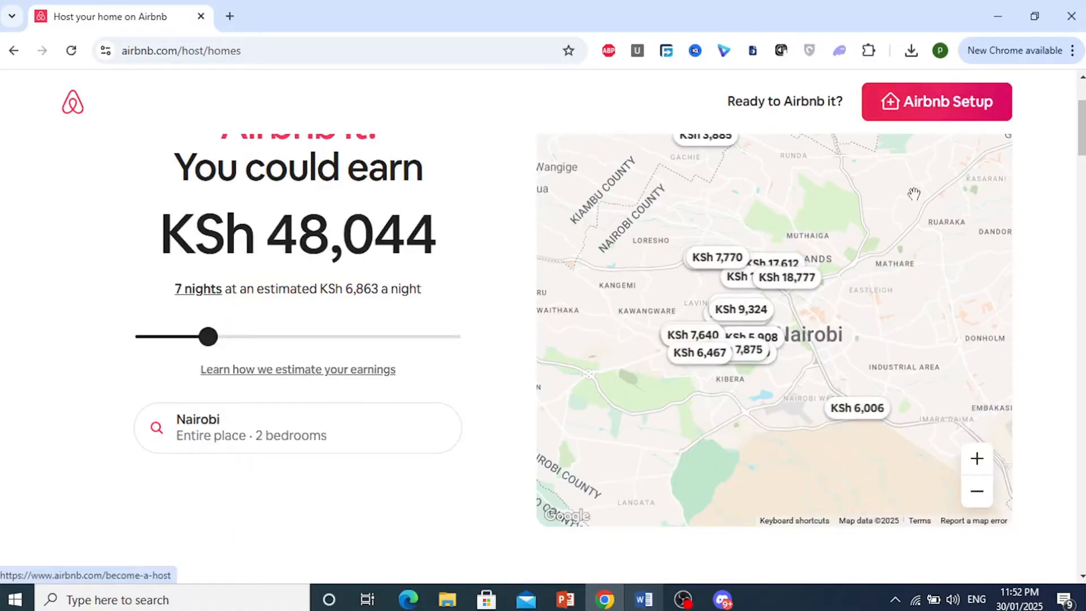
{"action": "left_click", "coordinate": [946, 106]}
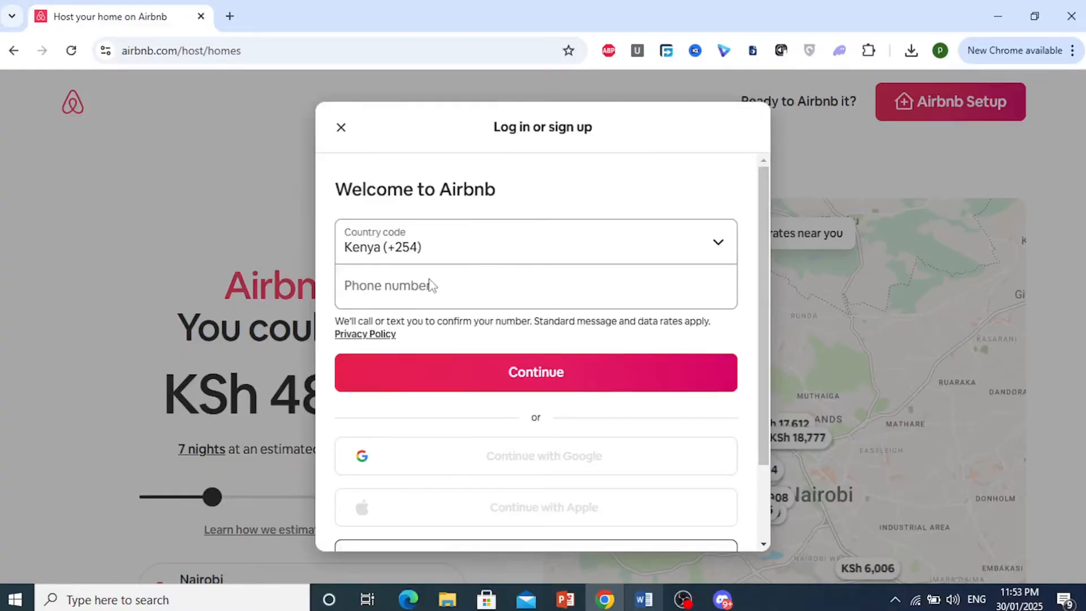
Sign in to Airbnb through Google with an existing Google account.
{"action": "scroll", "coordinate": [431, 285], "scroll_direction": "down", "scroll_amount": 2}
{"action": "scroll", "coordinate": [442, 227], "scroll_direction": "up", "scroll_amount": 2}
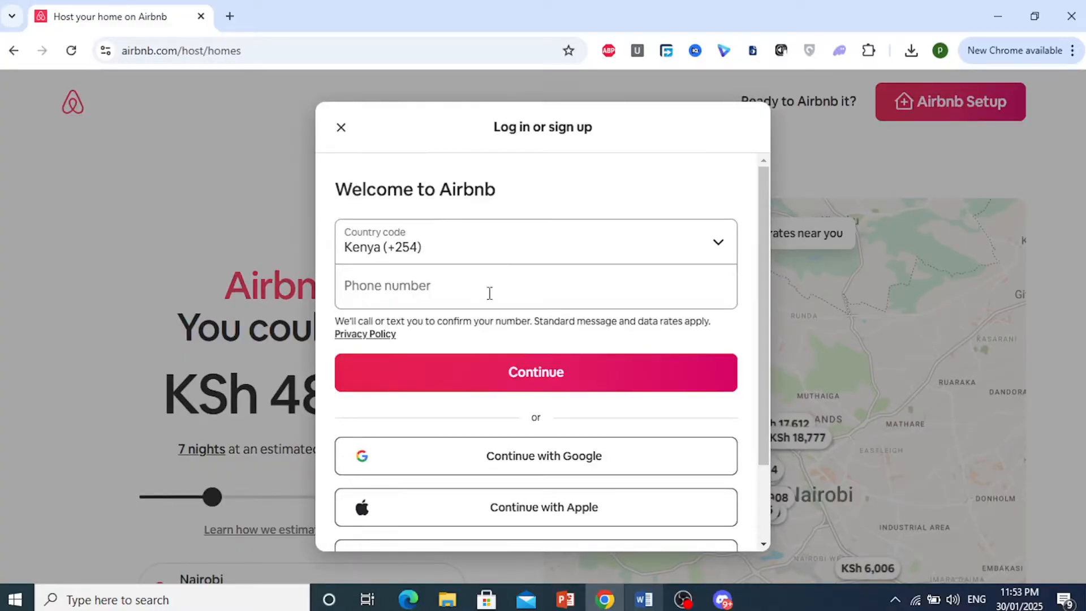
{"action": "scroll", "coordinate": [485, 383], "scroll_direction": "down", "scroll_amount": 3}
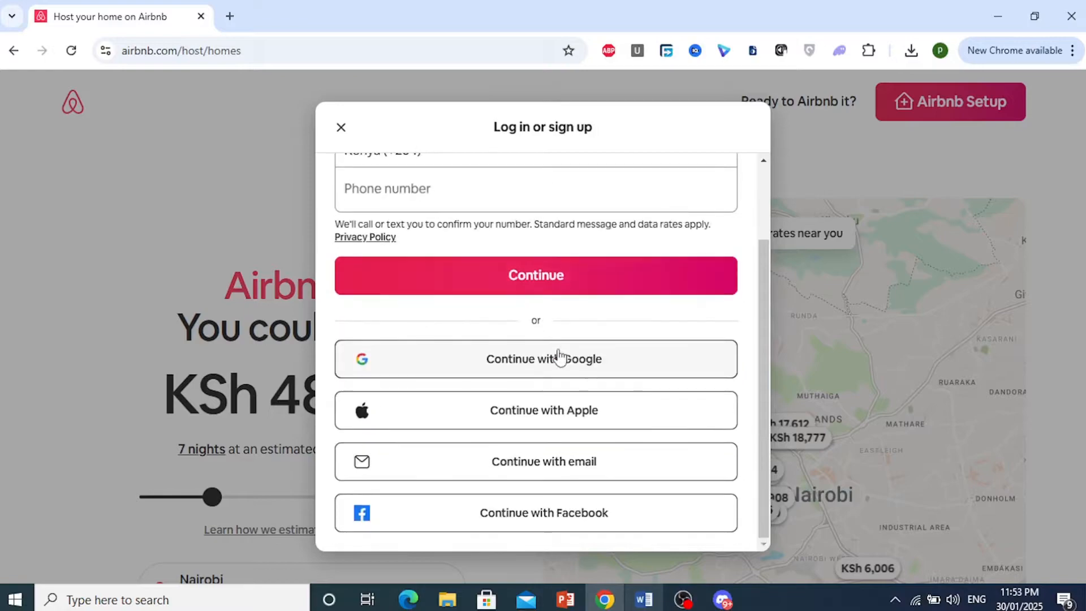
{"action": "left_click", "coordinate": [541, 364]}
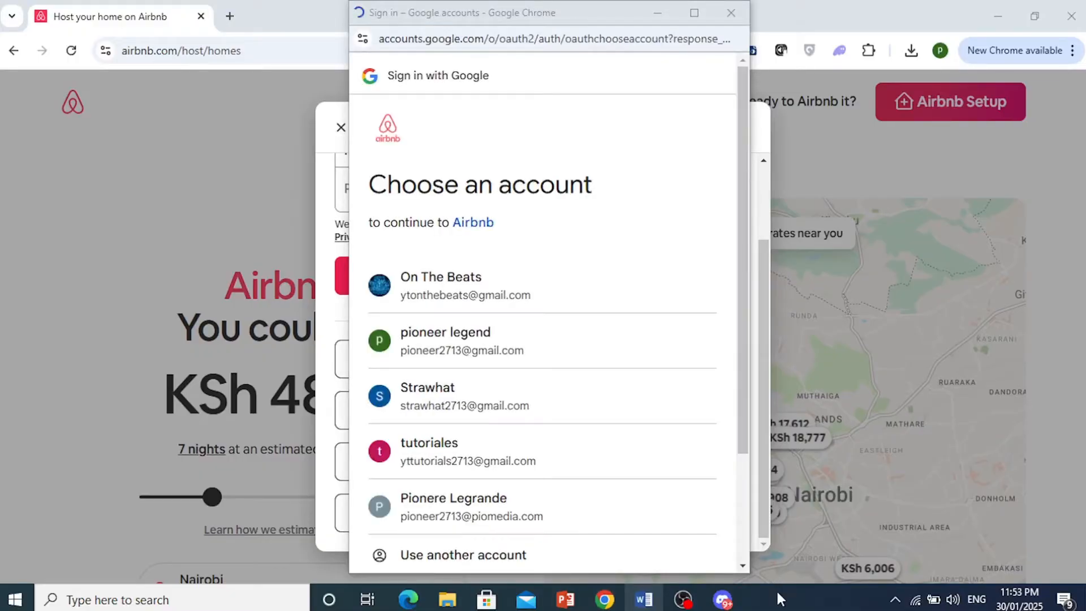
{"action": "left_click", "coordinate": [514, 335]}
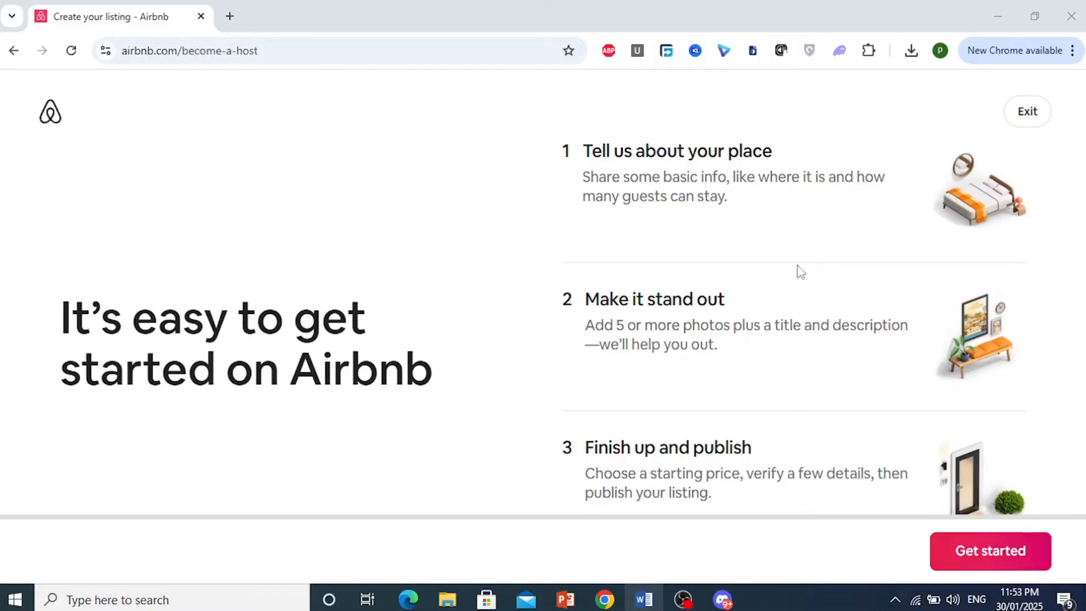
Review the three listing steps and try to get started with creating the listing.
{"action": "scroll", "coordinate": [747, 255], "scroll_direction": "down", "scroll_amount": 1}
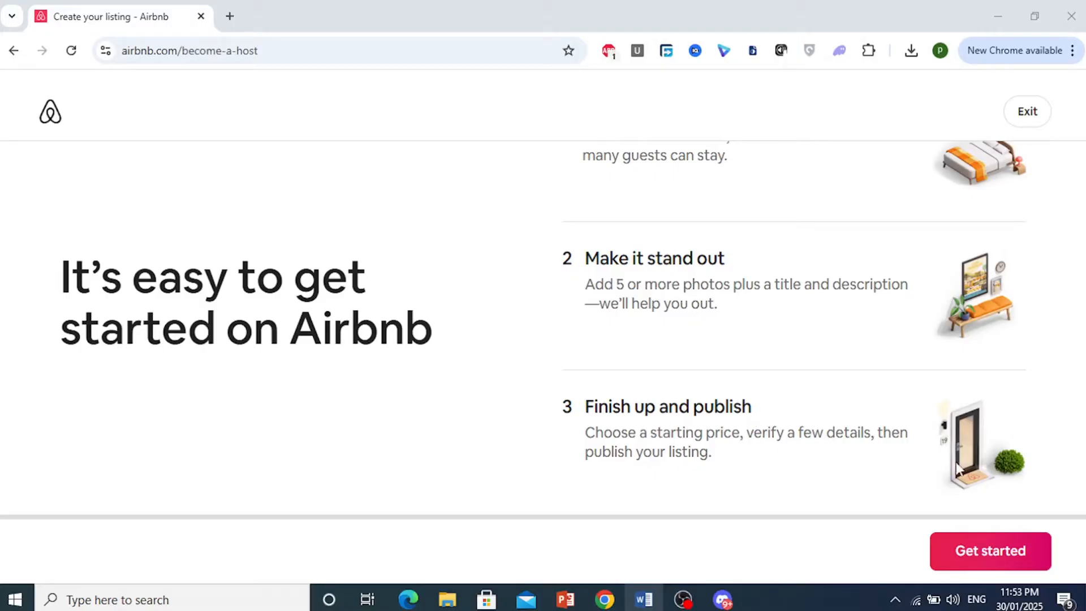
{"action": "left_click", "coordinate": [958, 563]}
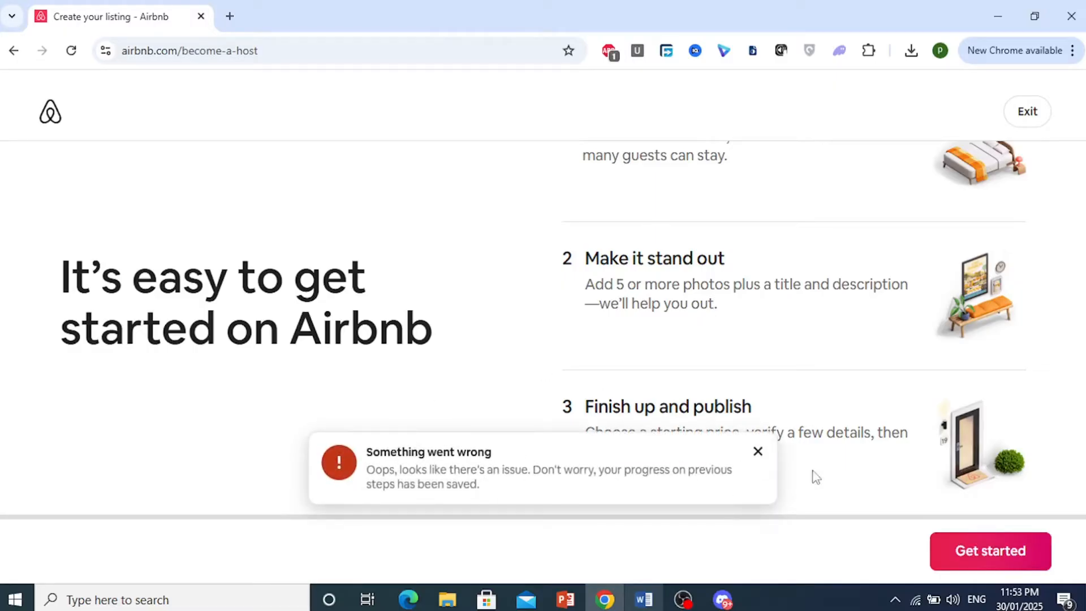
{"action": "left_click", "coordinate": [957, 560]}
{"action": "scroll", "coordinate": [753, 396], "scroll_direction": "up", "scroll_amount": 2}
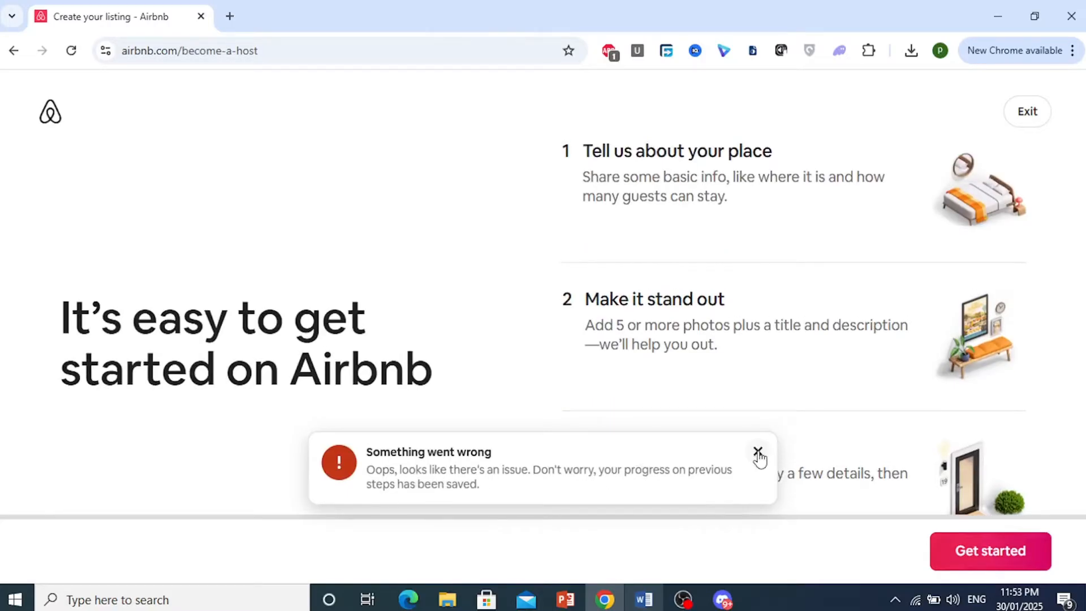
Exit the listing setup and open the host's listings.
{"action": "left_click", "coordinate": [1016, 109]}
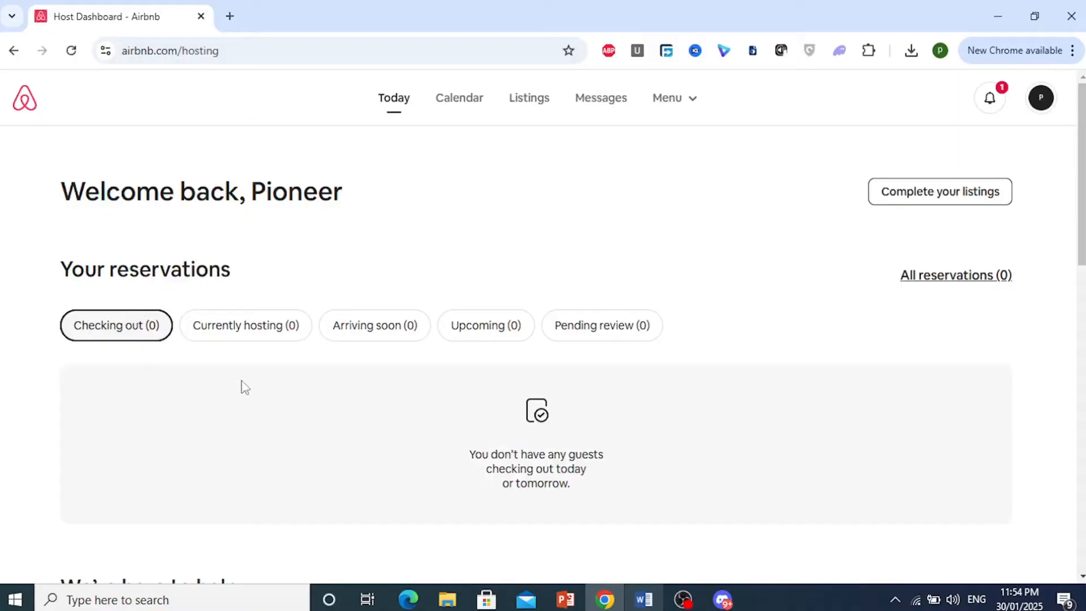
{"action": "left_click", "coordinate": [1041, 98]}
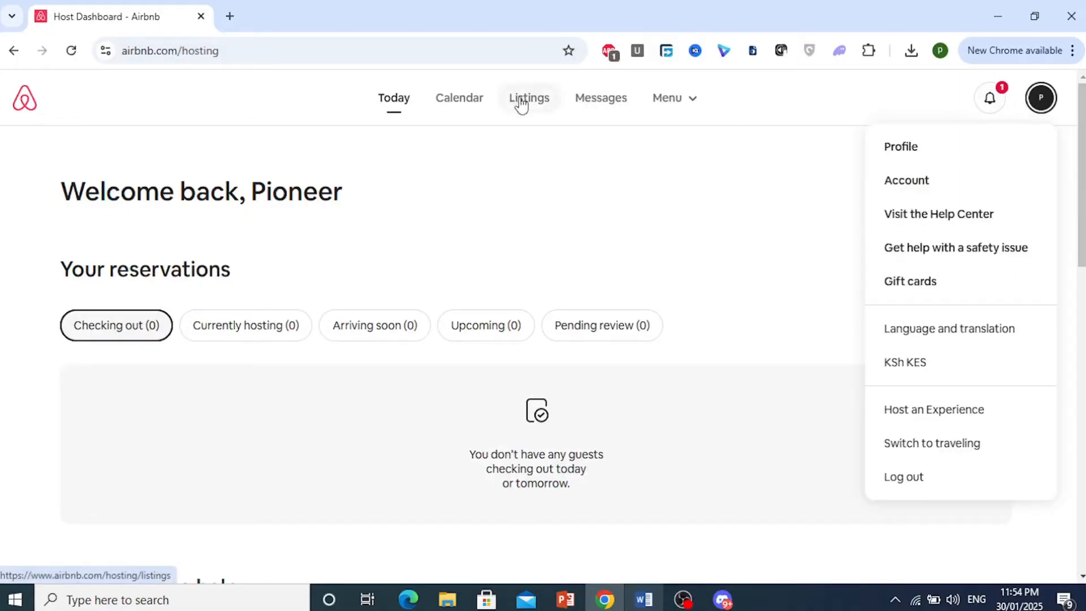
{"action": "left_click", "coordinate": [521, 102]}
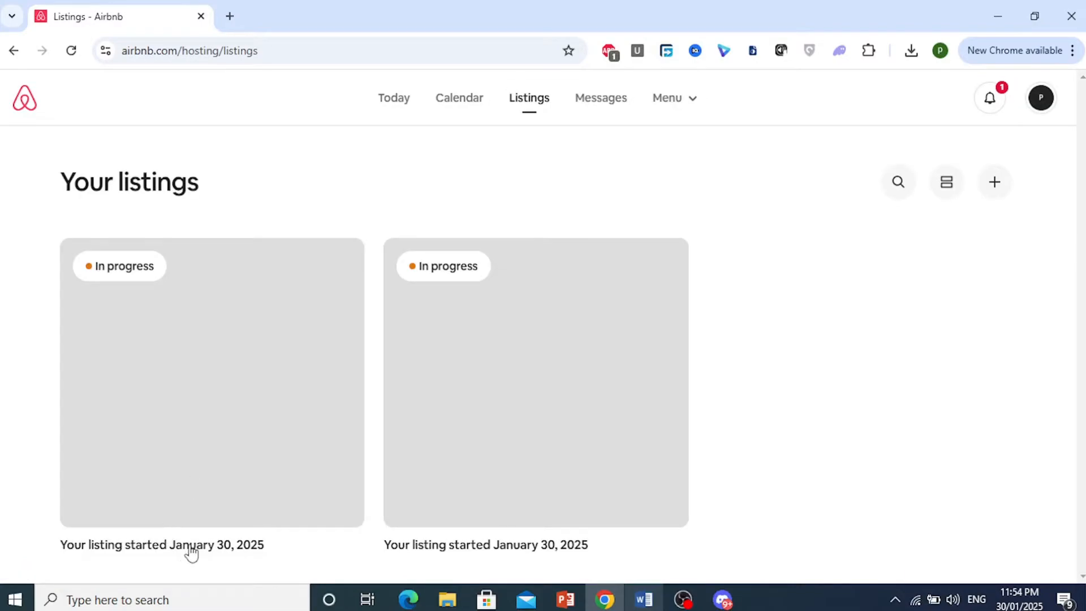
Remove the second of the two in-progress listings and open the remaining one for editing.
{"action": "right_click", "coordinate": [629, 287]}
{"action": "left_click", "coordinate": [617, 288]}
{"action": "left_click", "coordinate": [617, 288]}
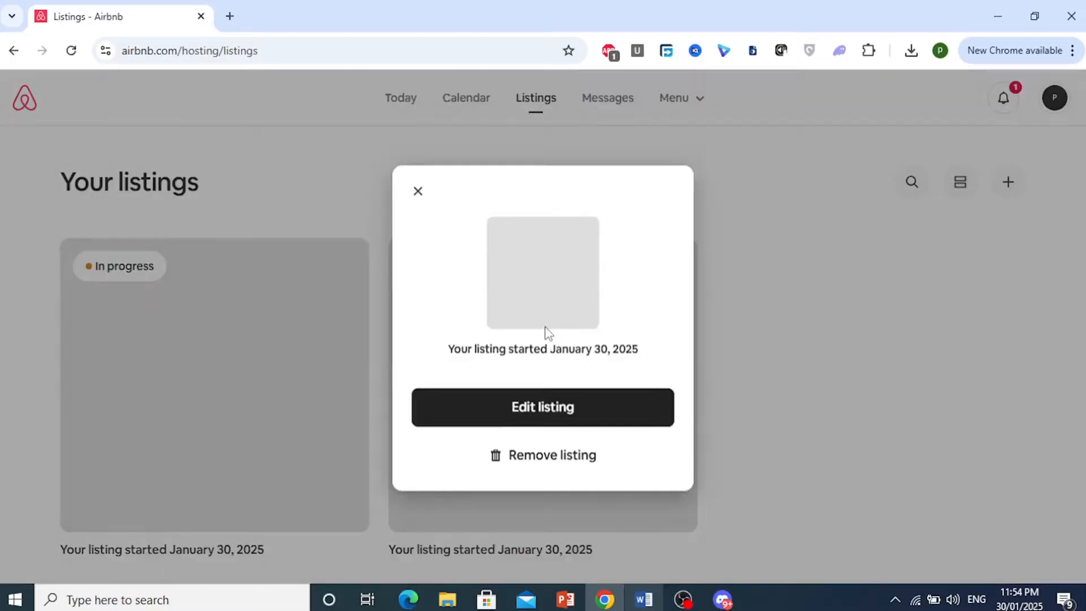
{"action": "left_click", "coordinate": [559, 456]}
{"action": "left_click", "coordinate": [548, 465]}
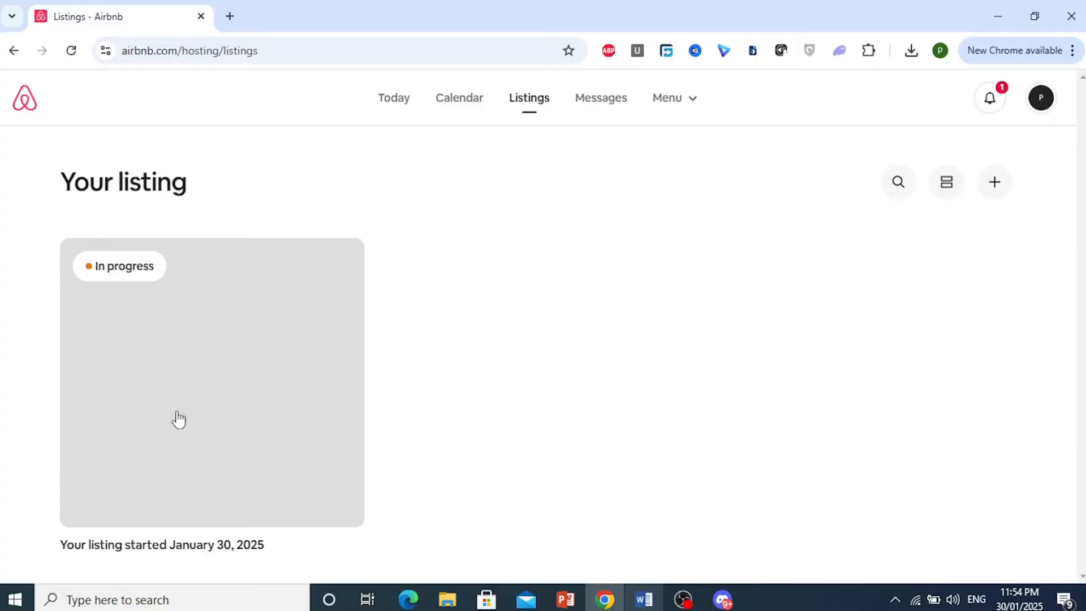
{"action": "left_click", "coordinate": [266, 381]}
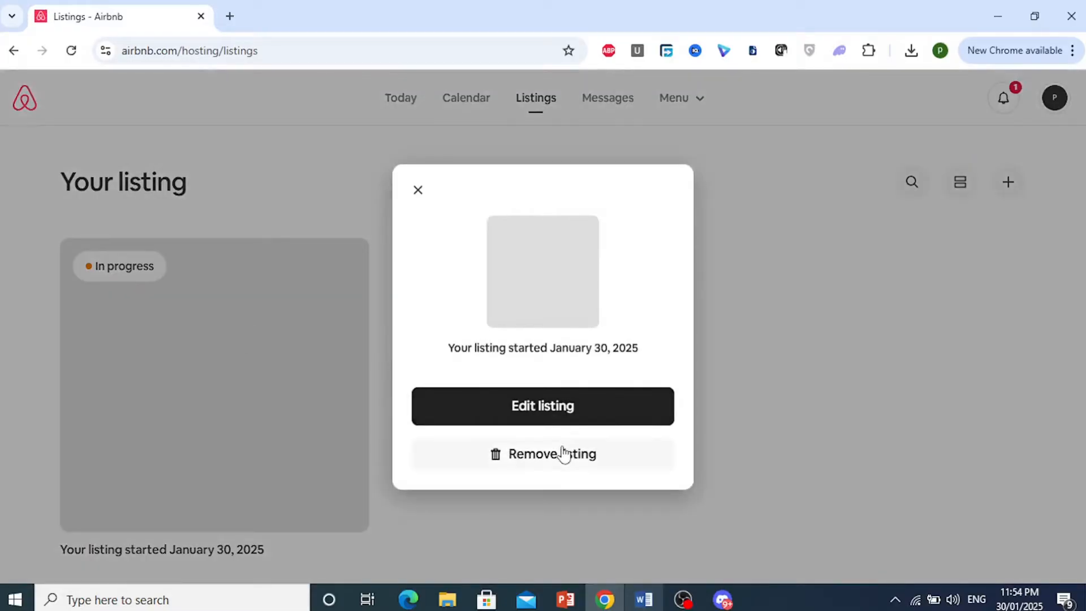
{"action": "left_click", "coordinate": [568, 407]}
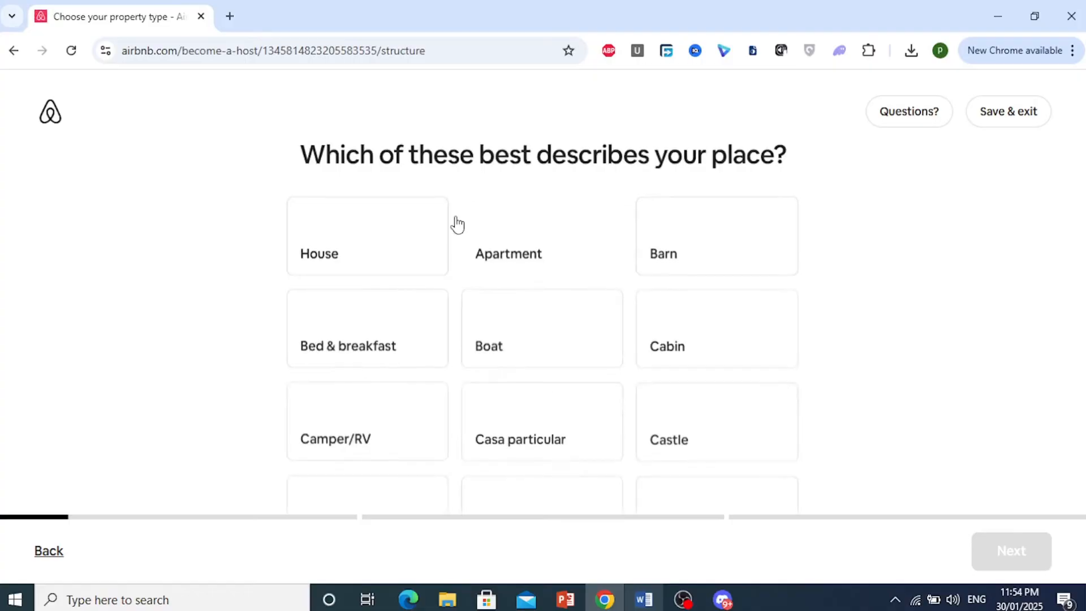
Describe the place as a House and set the guest accommodation type to An entire place.
{"action": "left_click", "coordinate": [340, 225]}
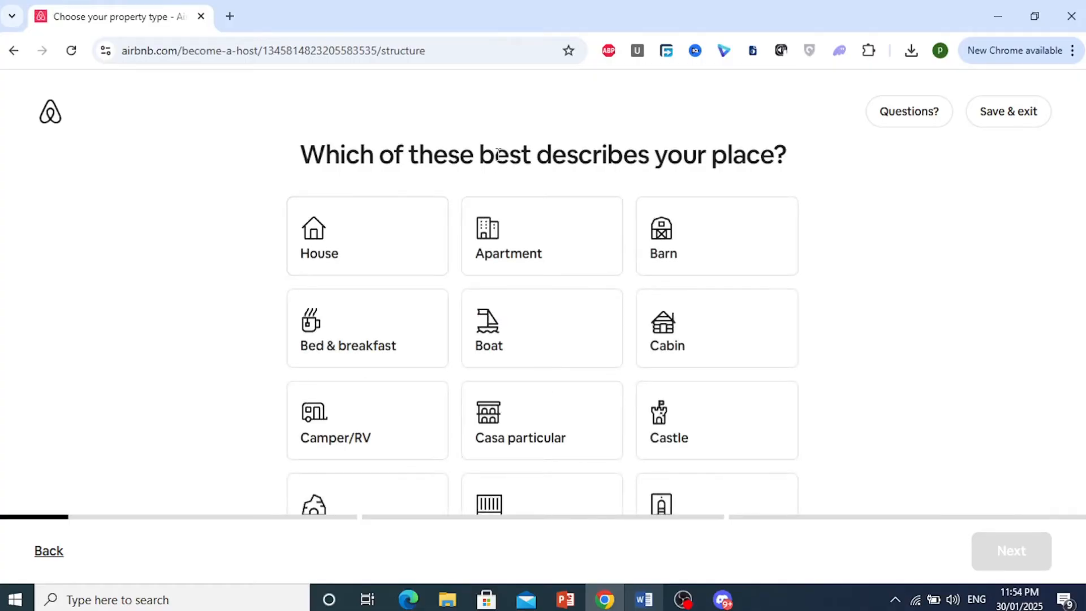
{"action": "left_click", "coordinate": [361, 252]}
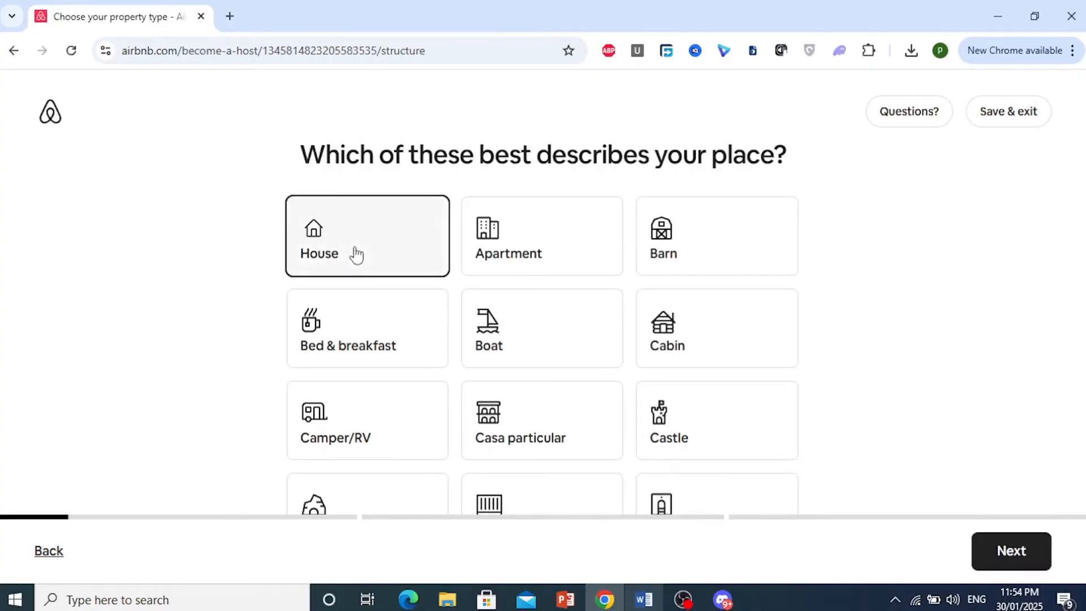
{"action": "left_click", "coordinate": [1012, 552]}
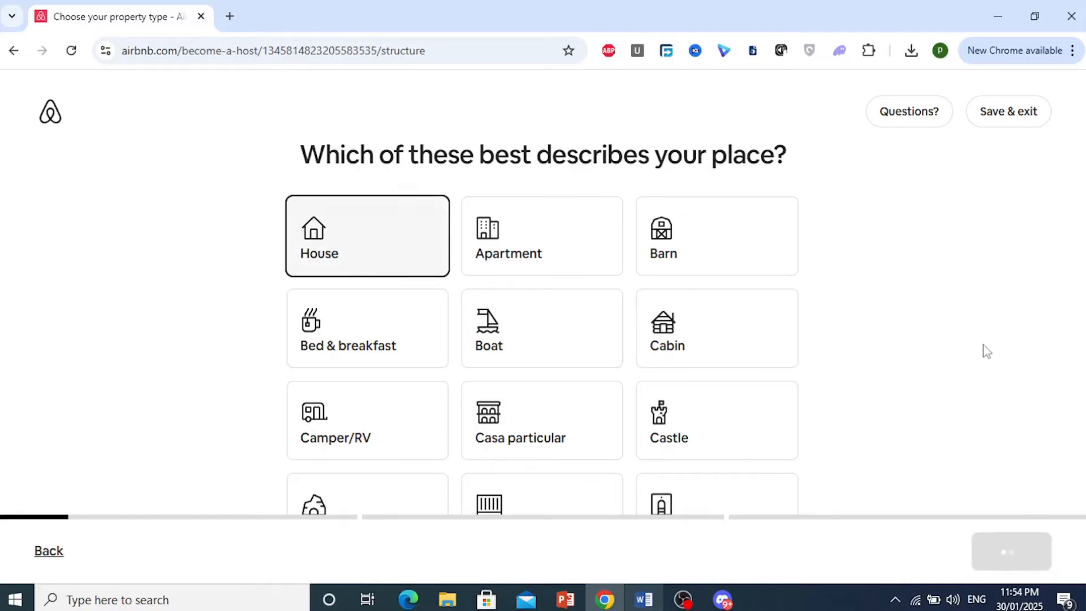
{"action": "left_click", "coordinate": [375, 235]}
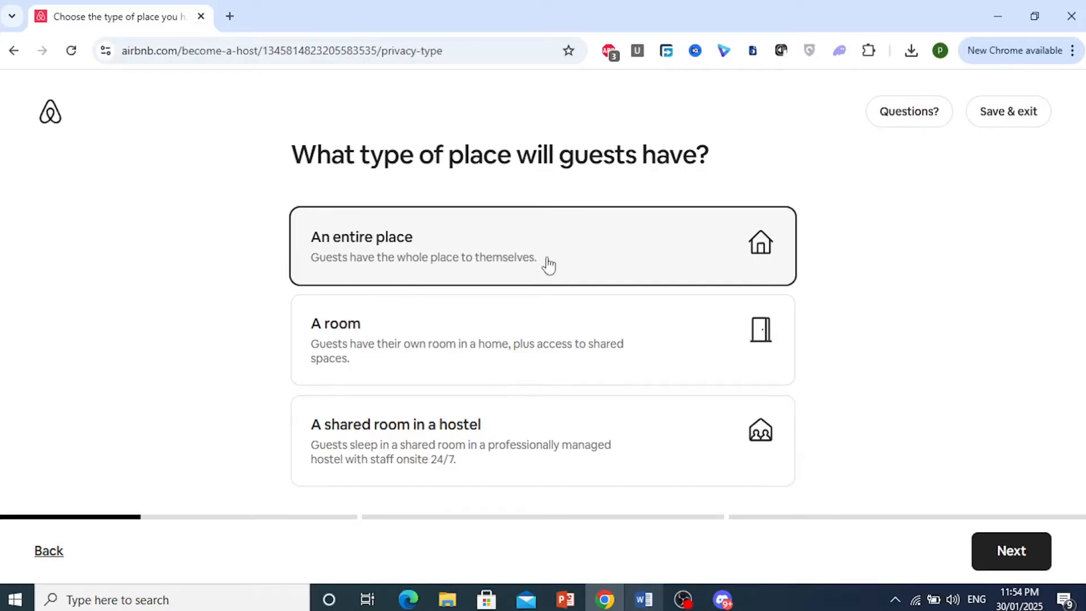
{"action": "left_click", "coordinate": [1010, 552]}
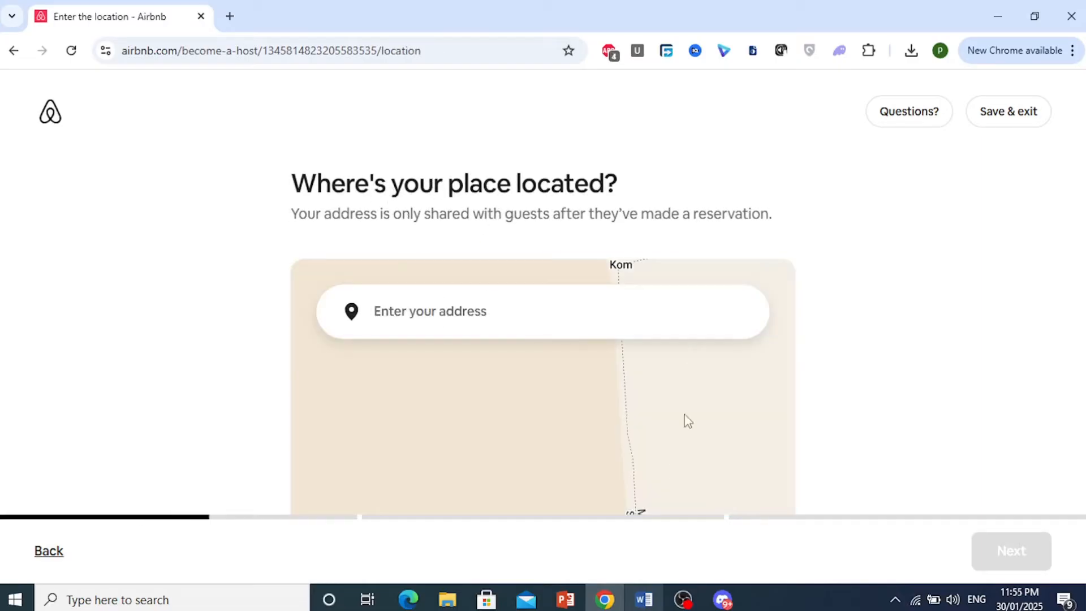
Copy the property's street address from the Word document and enter it as the place's location, choosing the matching suggestion.
{"action": "left_click", "coordinate": [650, 598]}
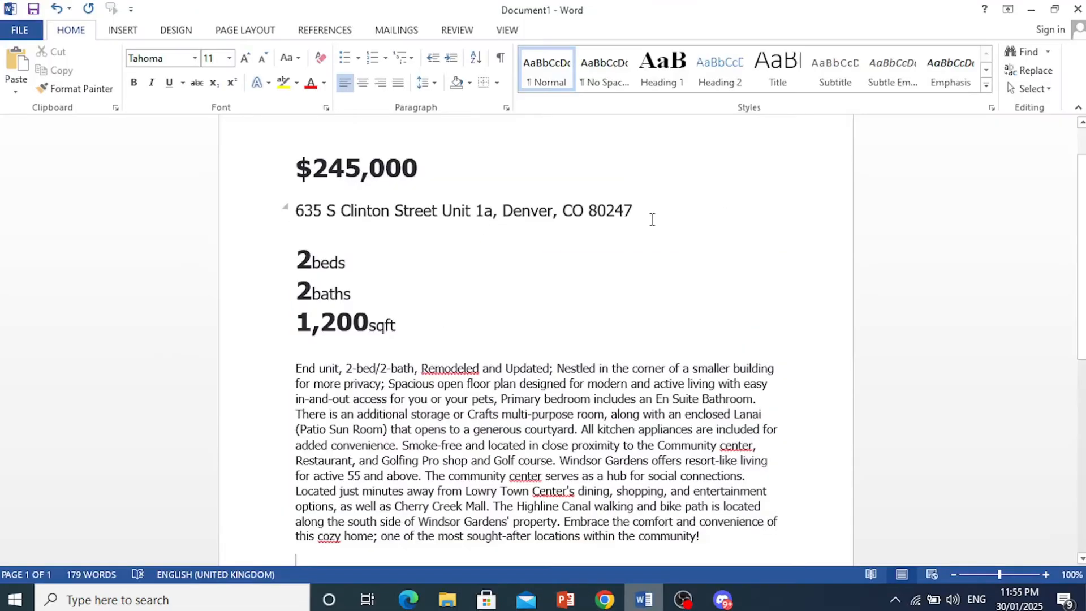
{"action": "left_click_drag", "start_coordinate": [637, 211], "coordinate": [297, 214]}
{"action": "key", "text": "ctrl+c"}
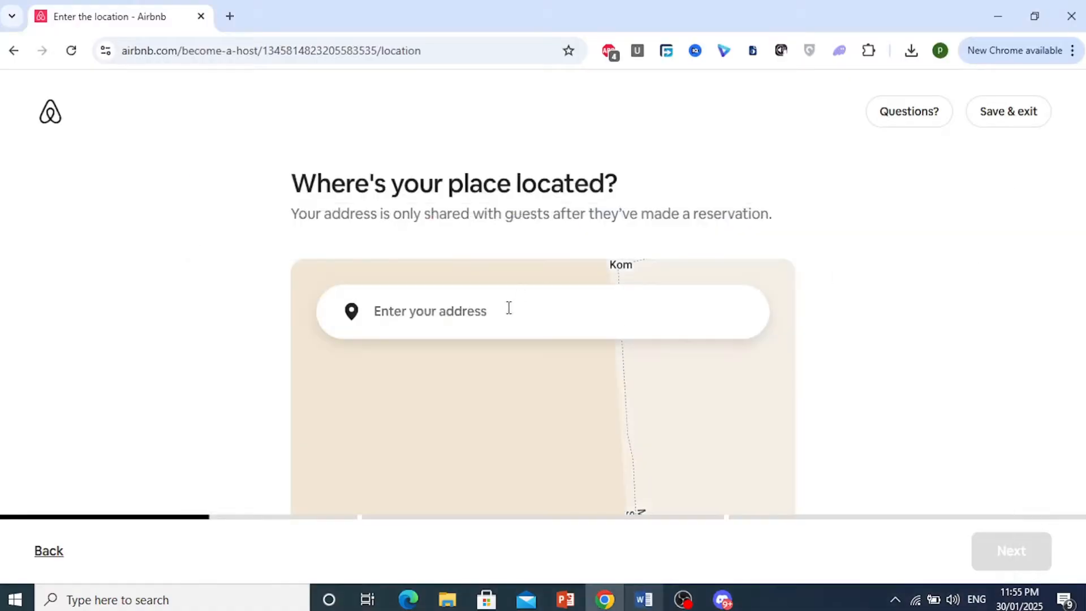
{"action": "left_click", "coordinate": [508, 308]}
{"action": "key", "text": "ctrl+v"}
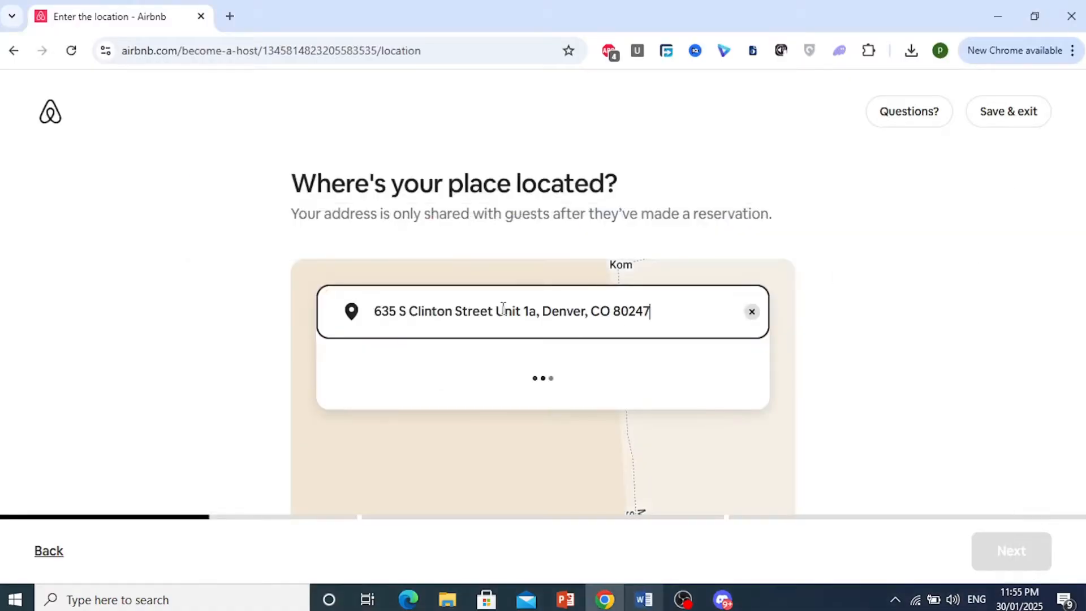
{"action": "left_click", "coordinate": [515, 388]}
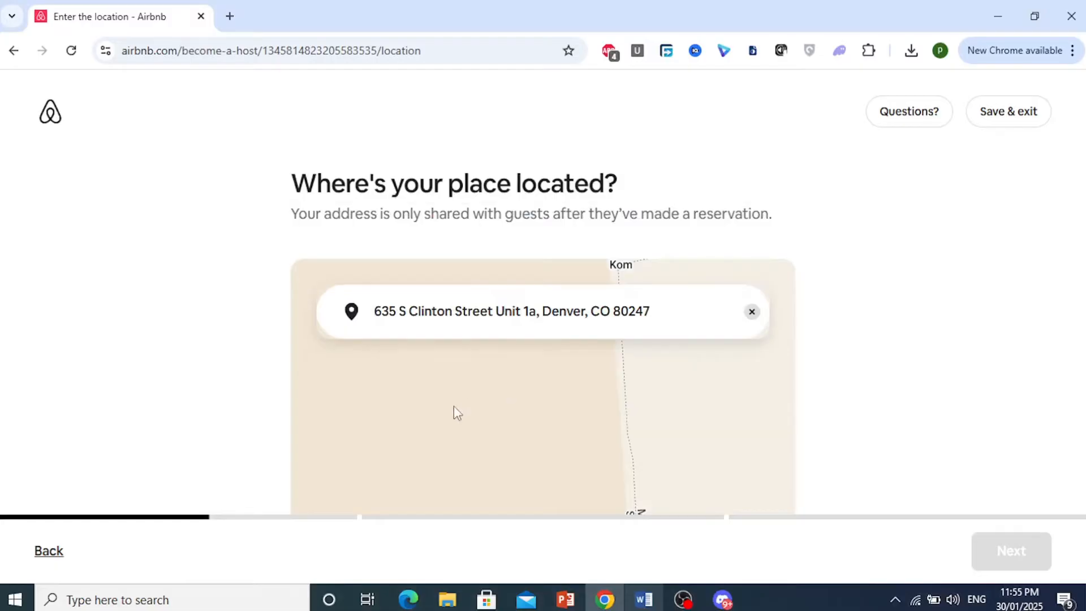
Check the country, street, city, state and ZIP code fields and confirm the property's address.
{"action": "scroll", "coordinate": [433, 340], "scroll_direction": "down", "scroll_amount": 3}
{"action": "scroll", "coordinate": [403, 312], "scroll_direction": "up", "scroll_amount": 3}
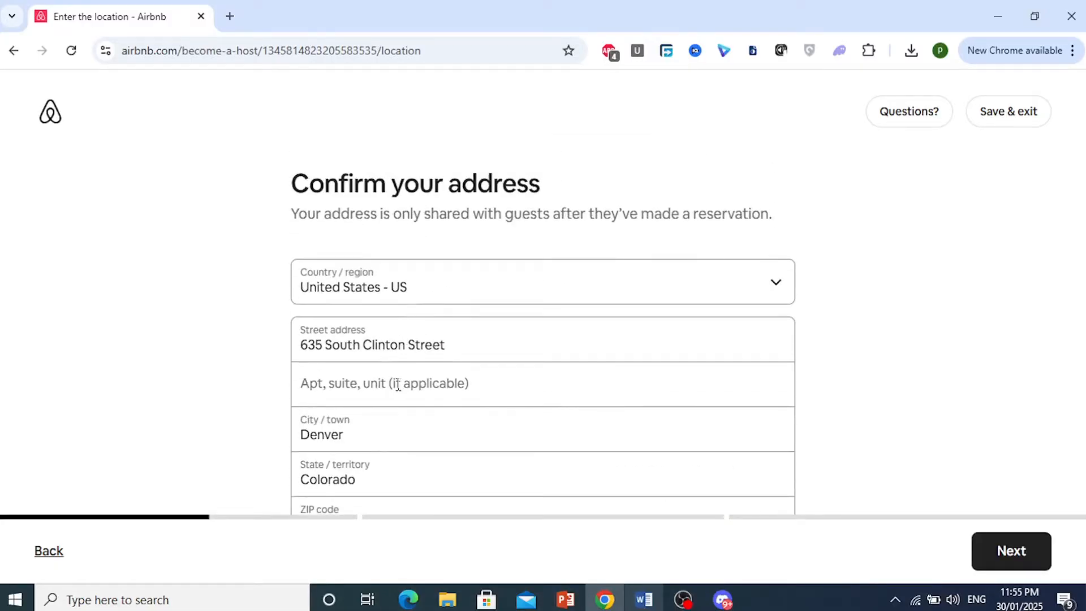
{"action": "scroll", "coordinate": [387, 391], "scroll_direction": "down", "scroll_amount": 6}
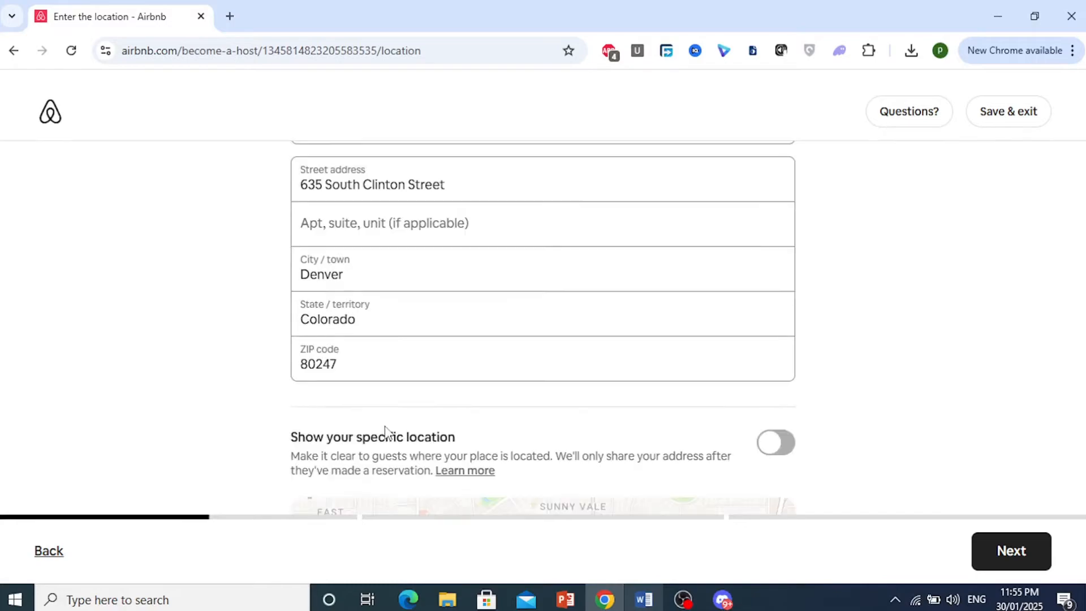
{"action": "left_click", "coordinate": [775, 284]}
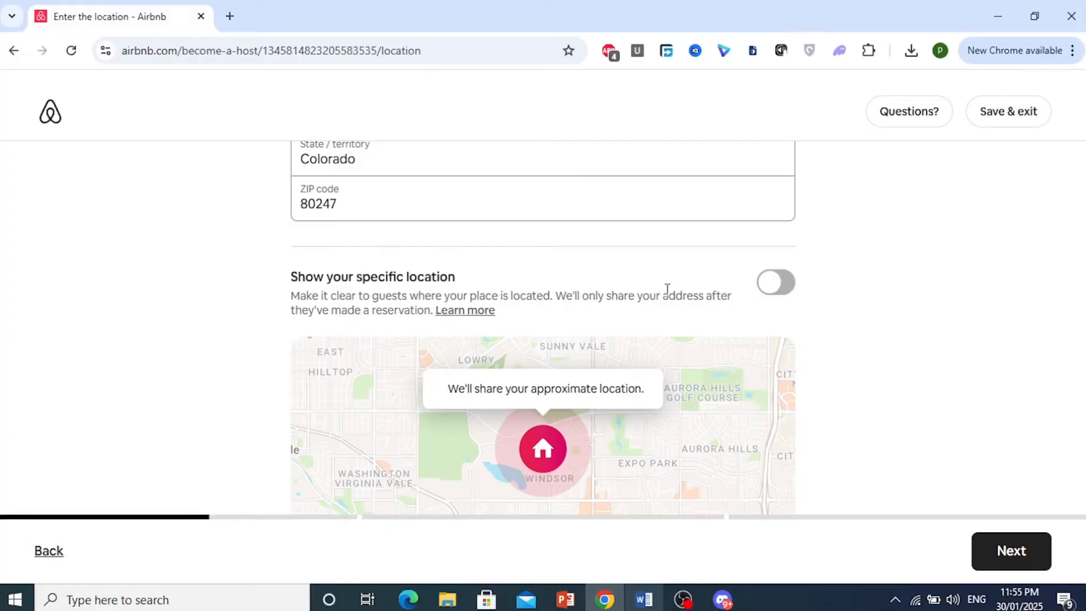
{"action": "scroll", "coordinate": [642, 284], "scroll_direction": "up", "scroll_amount": 5}
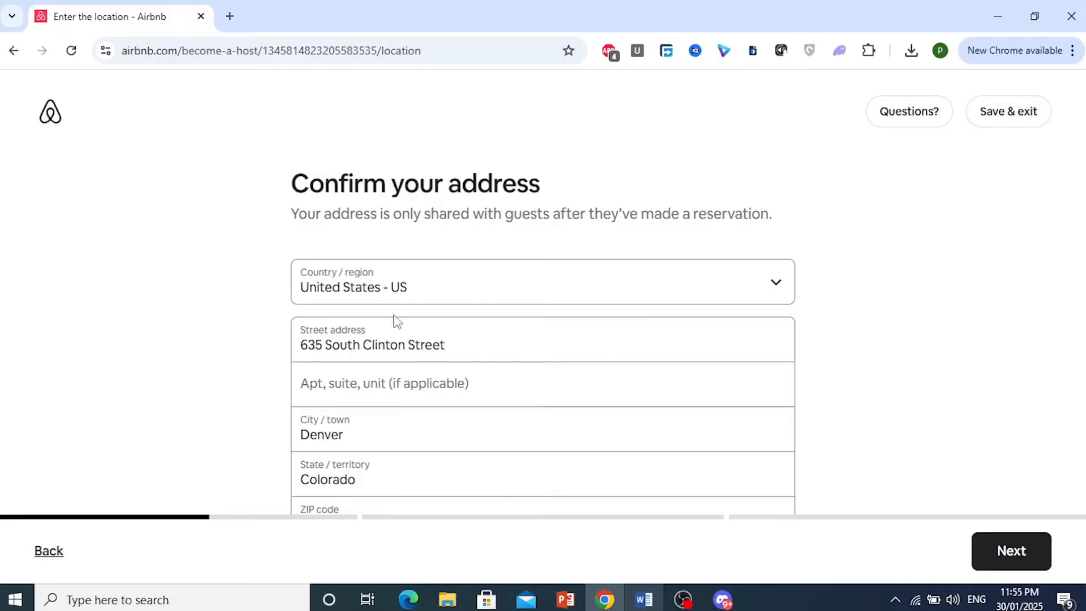
{"action": "scroll", "coordinate": [415, 357], "scroll_direction": "down", "scroll_amount": 3}
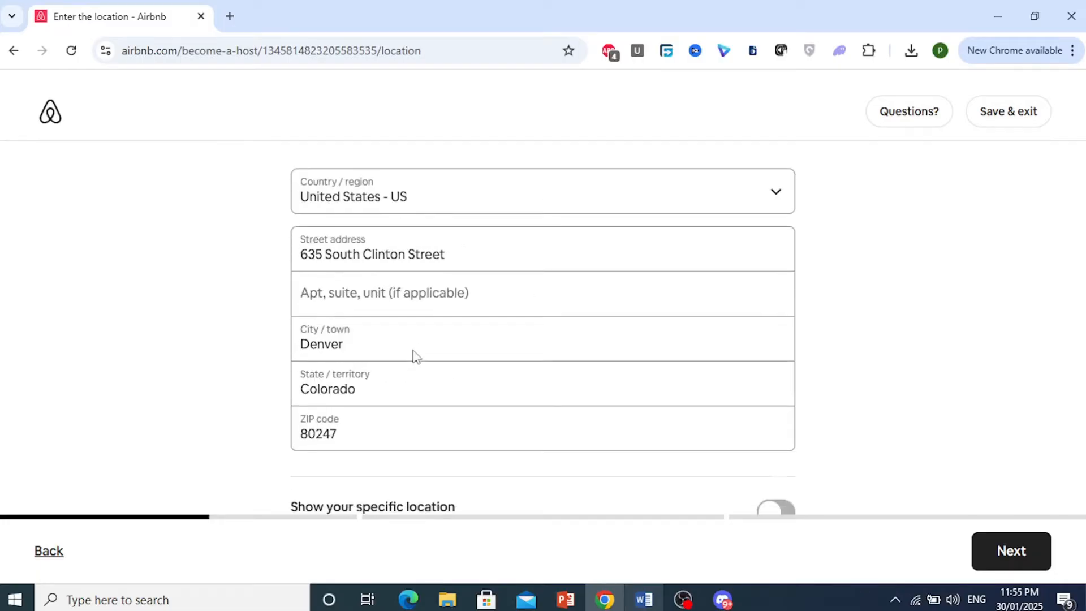
{"action": "left_click", "coordinate": [1007, 555]}
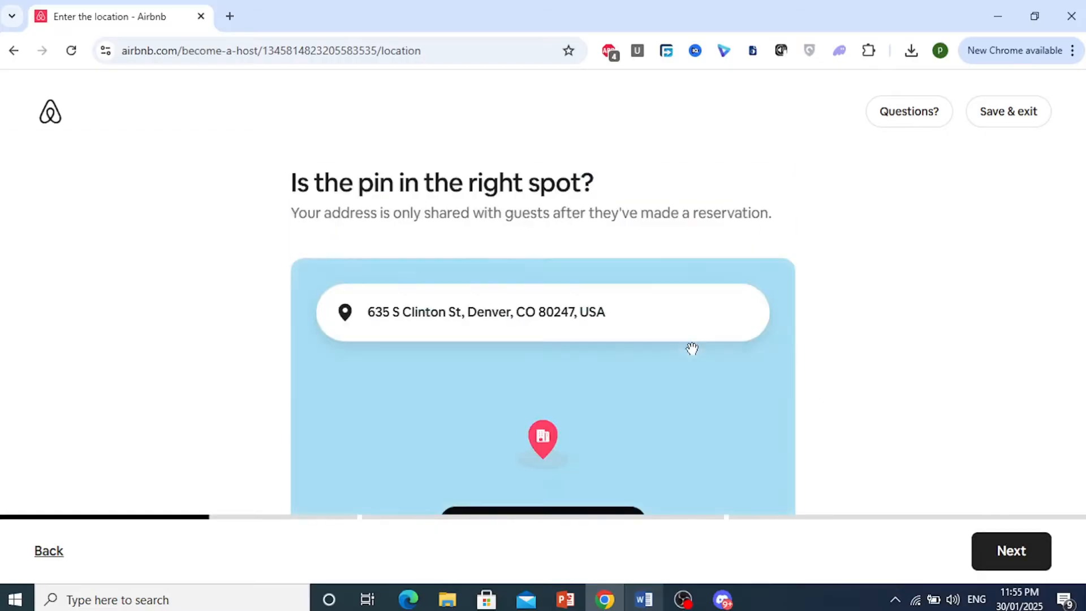
Check the pin's position on the map and accept it to continue to the place's basics.
{"action": "scroll", "coordinate": [517, 351], "scroll_direction": "down", "scroll_amount": 2}
{"action": "scroll", "coordinate": [509, 289], "scroll_direction": "up", "scroll_amount": 2}
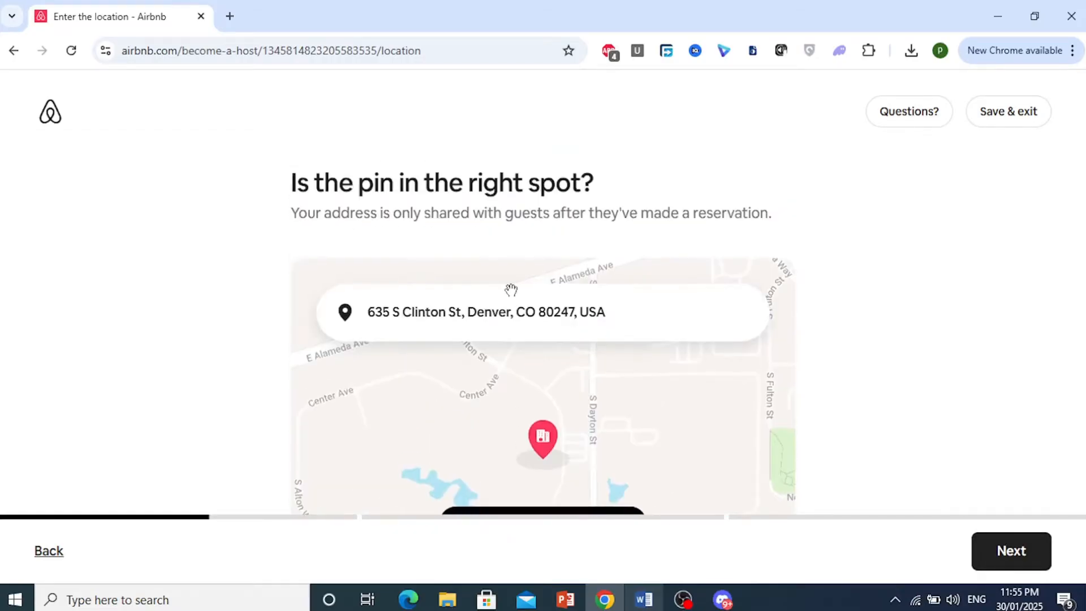
{"action": "scroll", "coordinate": [499, 355], "scroll_direction": "down", "scroll_amount": 2}
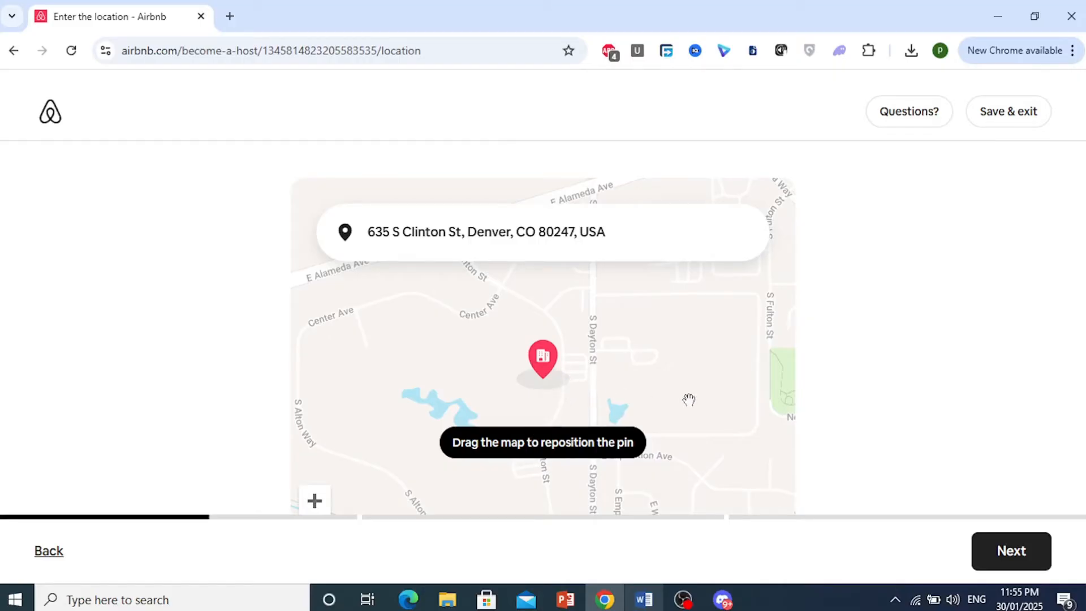
{"action": "left_click", "coordinate": [1002, 553]}
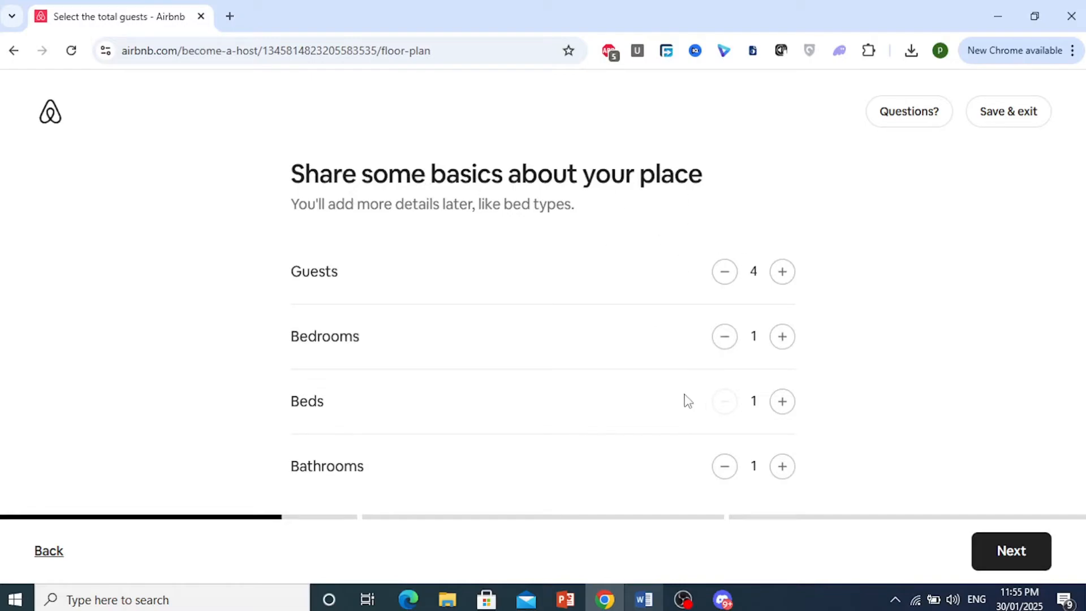
Check the bed and bath counts in the Word document, set Bedrooms, Beds and Bathrooms to 2 each, and continue.
{"action": "left_click", "coordinate": [644, 599]}
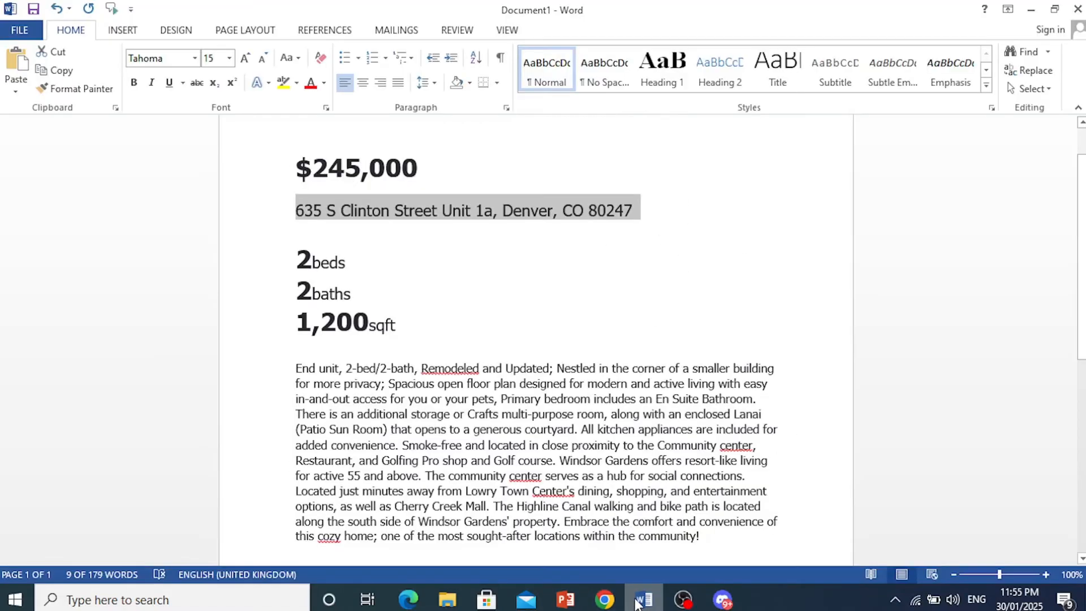
{"action": "left_click", "coordinate": [360, 271]}
{"action": "left_click", "coordinate": [645, 601]}
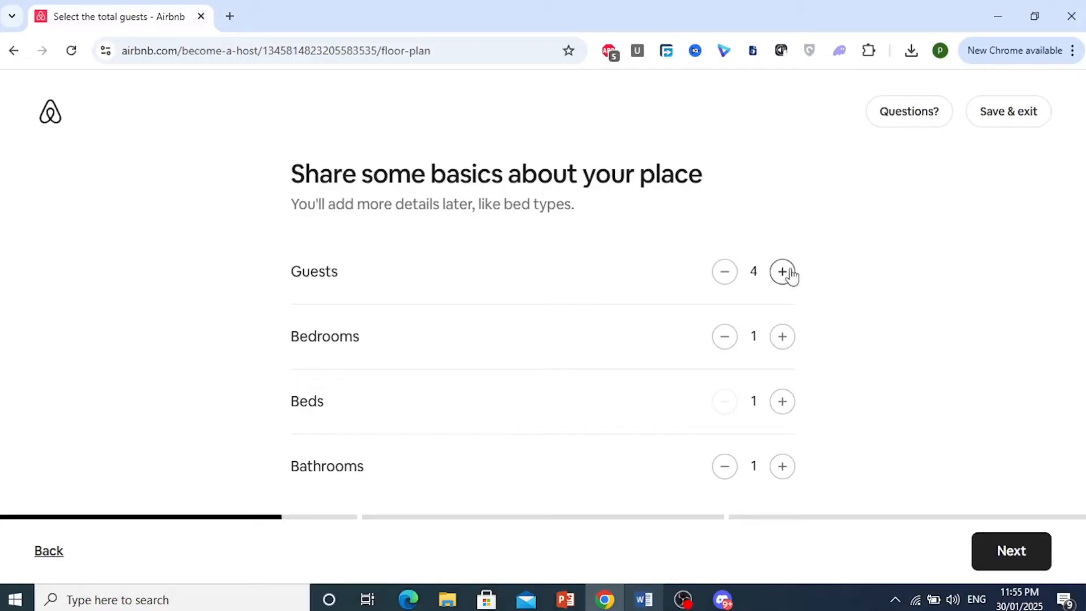
{"action": "left_click", "coordinate": [786, 336]}
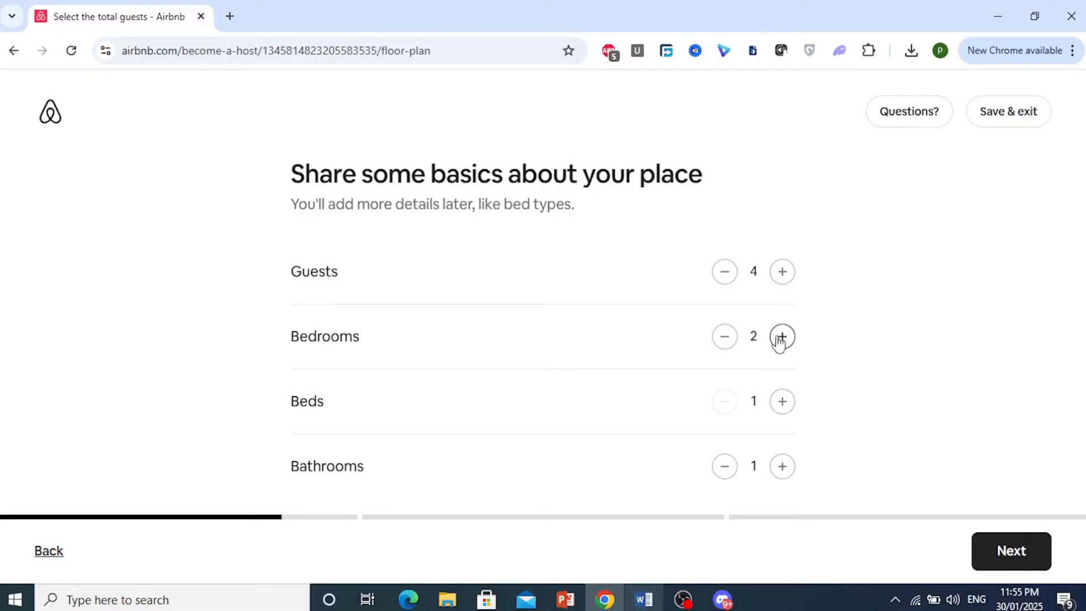
{"action": "left_click", "coordinate": [784, 403]}
{"action": "left_click", "coordinate": [782, 474]}
{"action": "left_click", "coordinate": [783, 466]}
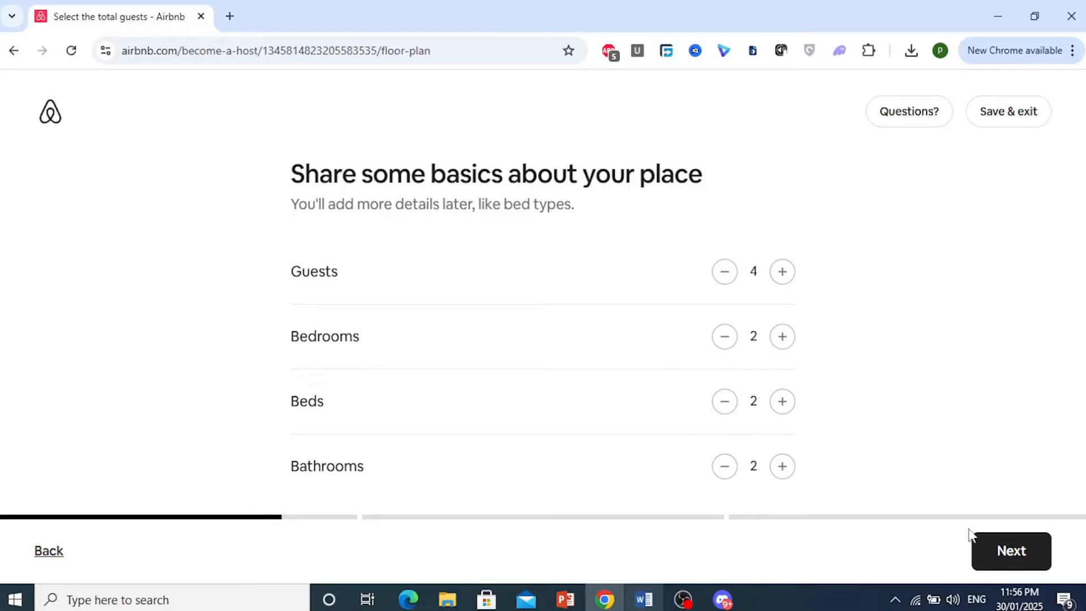
{"action": "left_click", "coordinate": [999, 553]}
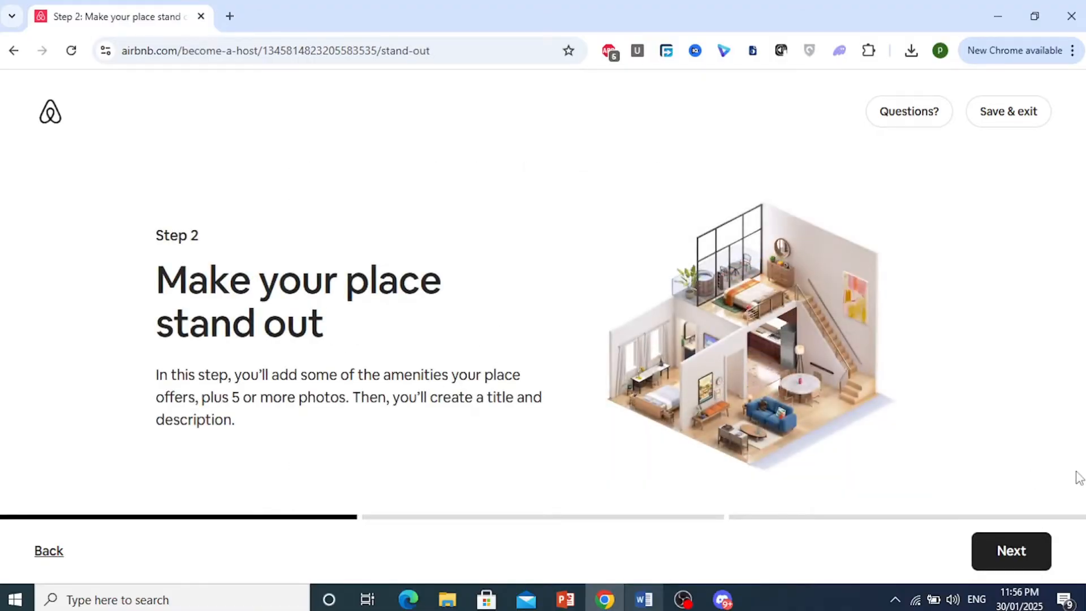
Select the guest favorites Wifi, TV, Kitchen, Washer, Free parking on premises, Air conditioning and Dedicated workspace.
{"action": "left_click", "coordinate": [1010, 552]}
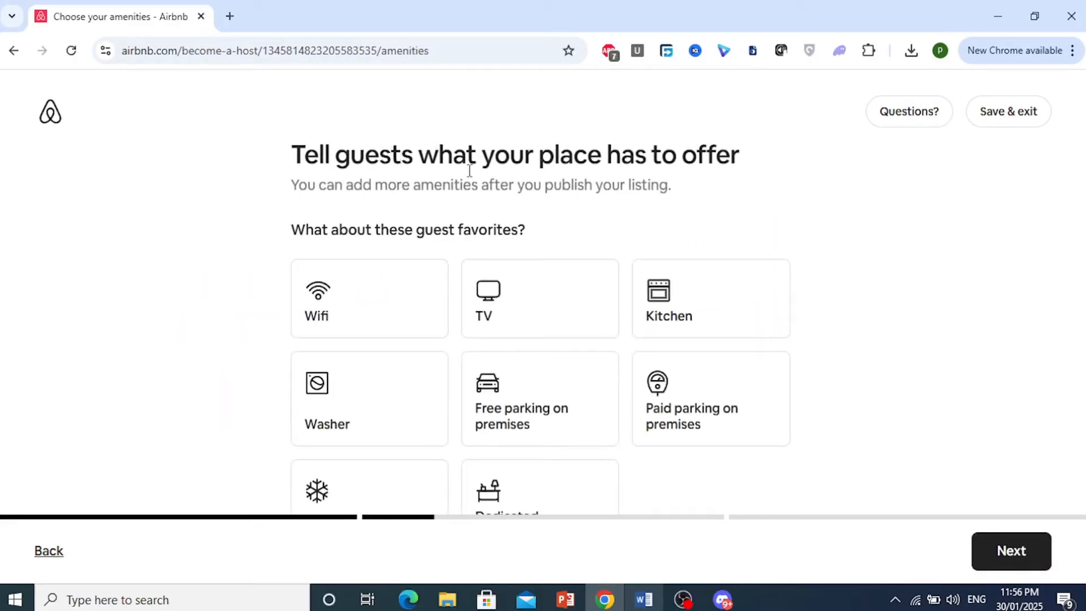
{"action": "left_click", "coordinate": [395, 327]}
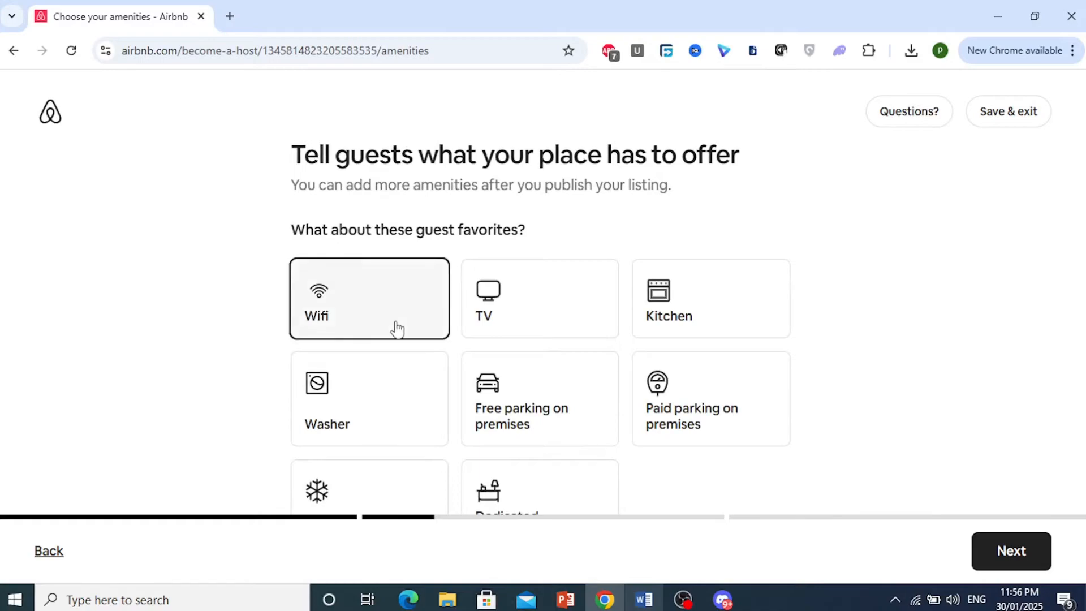
{"action": "left_click", "coordinate": [500, 327]}
{"action": "left_click", "coordinate": [679, 317]}
{"action": "left_click", "coordinate": [358, 417]}
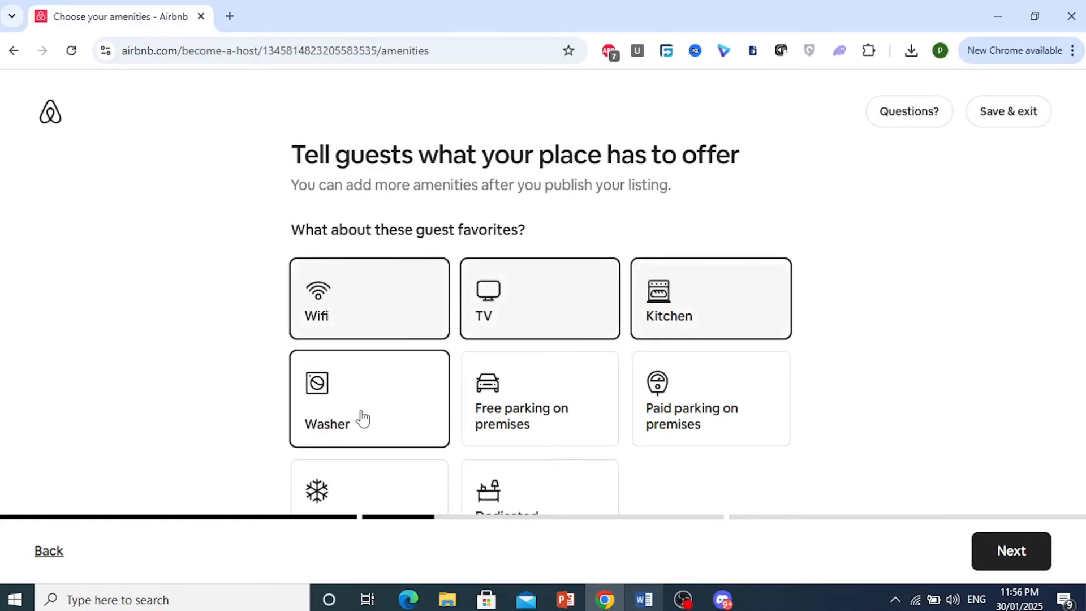
{"action": "left_click", "coordinate": [517, 447]}
{"action": "scroll", "coordinate": [672, 432], "scroll_direction": "down", "scroll_amount": 3}
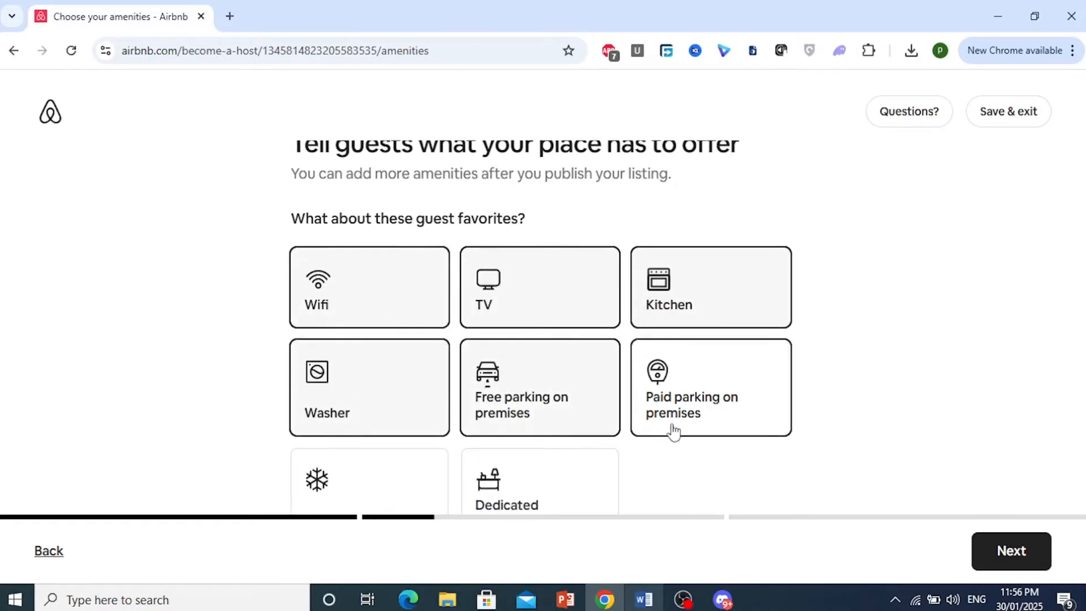
{"action": "left_click", "coordinate": [379, 365]}
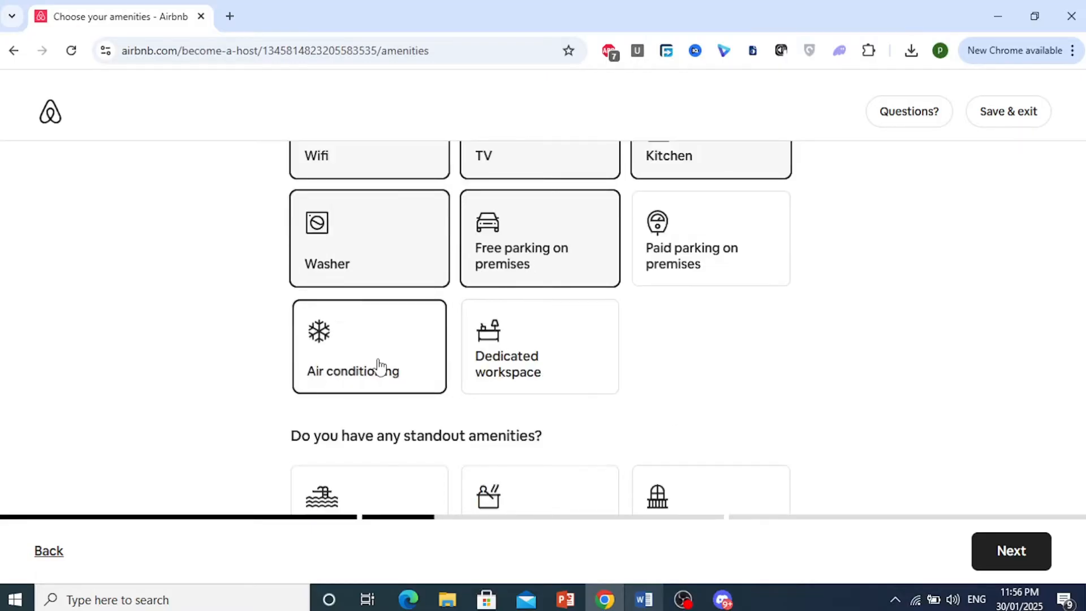
{"action": "left_click", "coordinate": [559, 373]}
Select the standout amenities BBQ grill, Pool, Hot tub, Outdoor dining area, Patio and Fire pit, and continue to the photos.
{"action": "scroll", "coordinate": [560, 376], "scroll_direction": "down", "scroll_amount": 4}
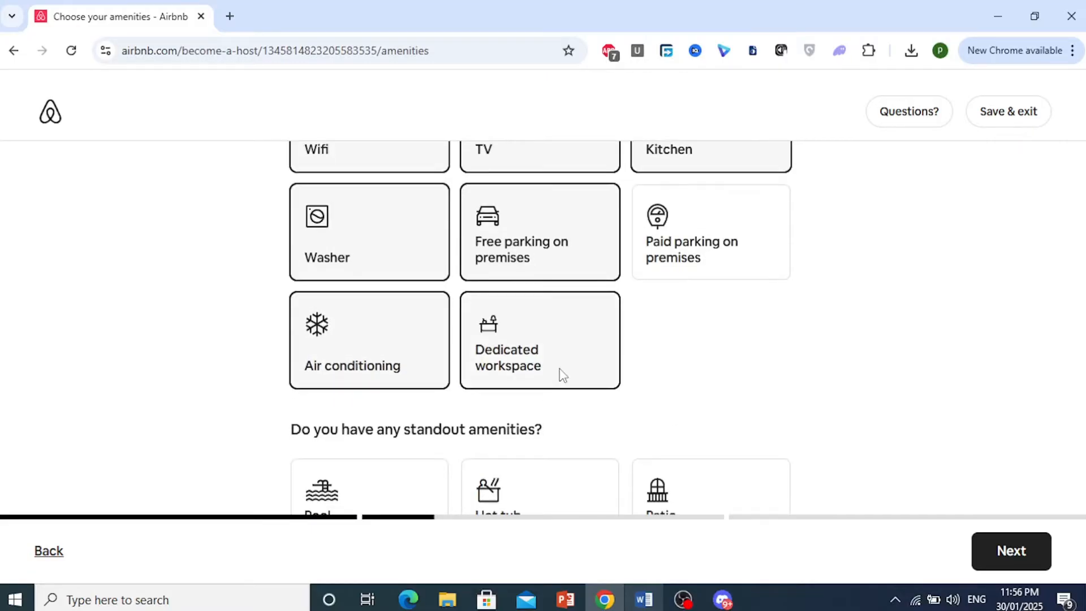
{"action": "left_click", "coordinate": [408, 368]}
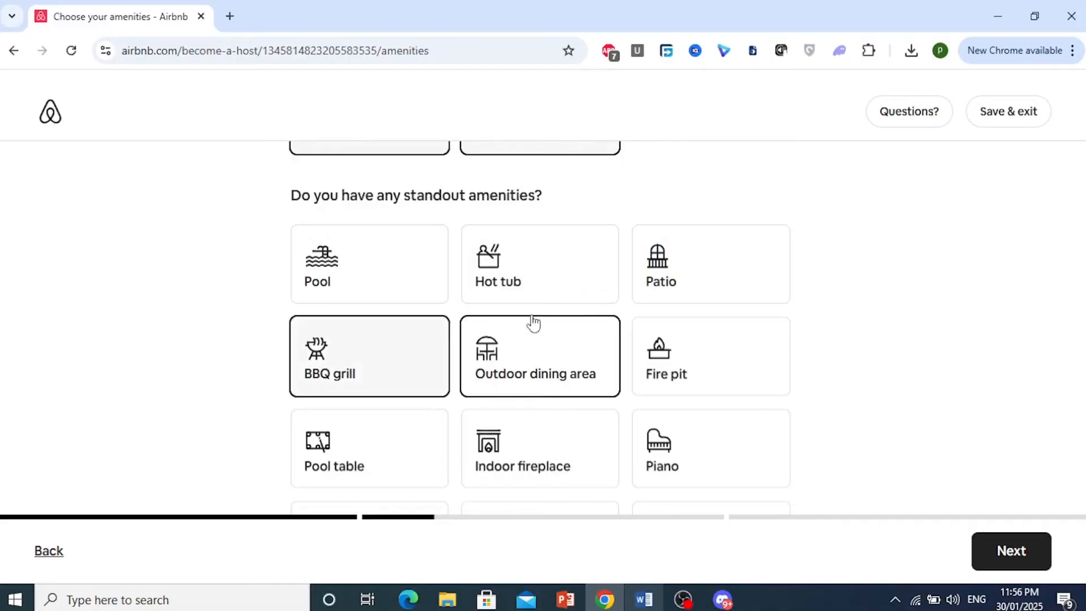
{"action": "left_click", "coordinate": [401, 274]}
{"action": "left_click", "coordinate": [538, 271]}
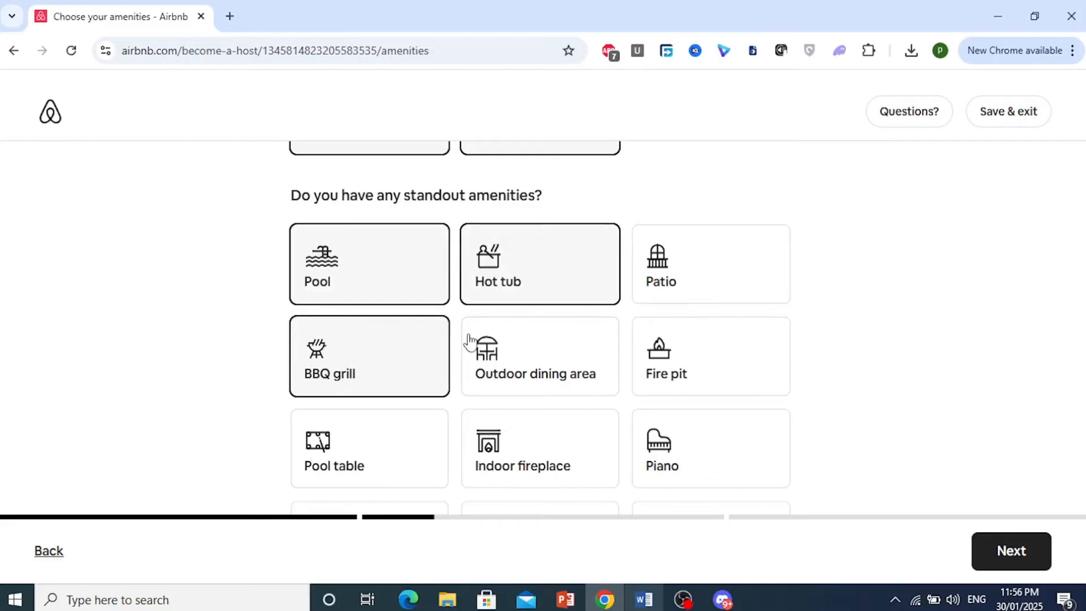
{"action": "left_click", "coordinate": [491, 358]}
{"action": "left_click", "coordinate": [707, 272]}
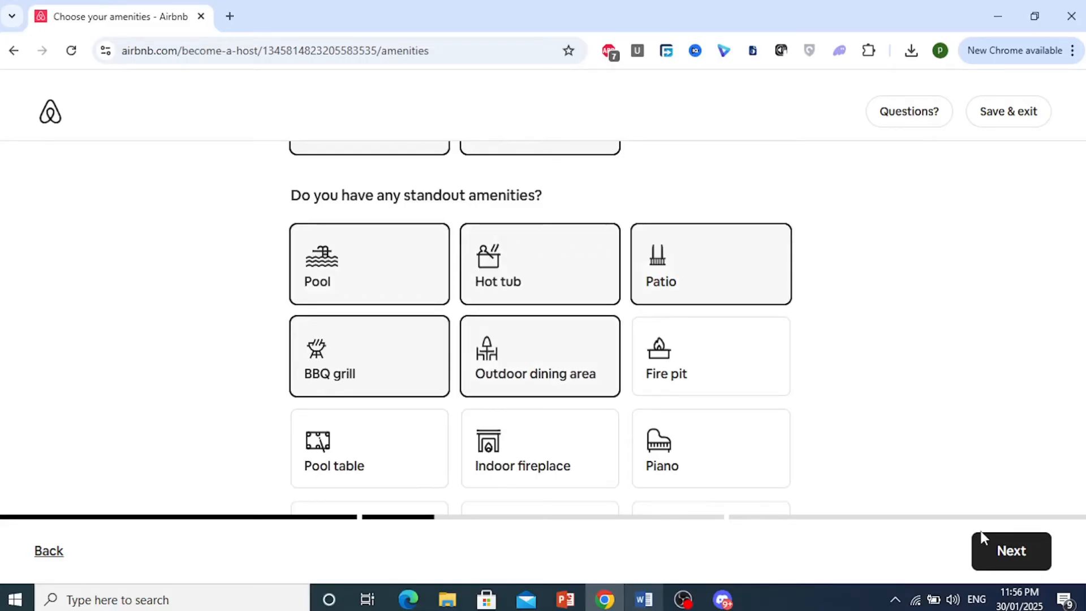
{"action": "left_click", "coordinate": [753, 391]}
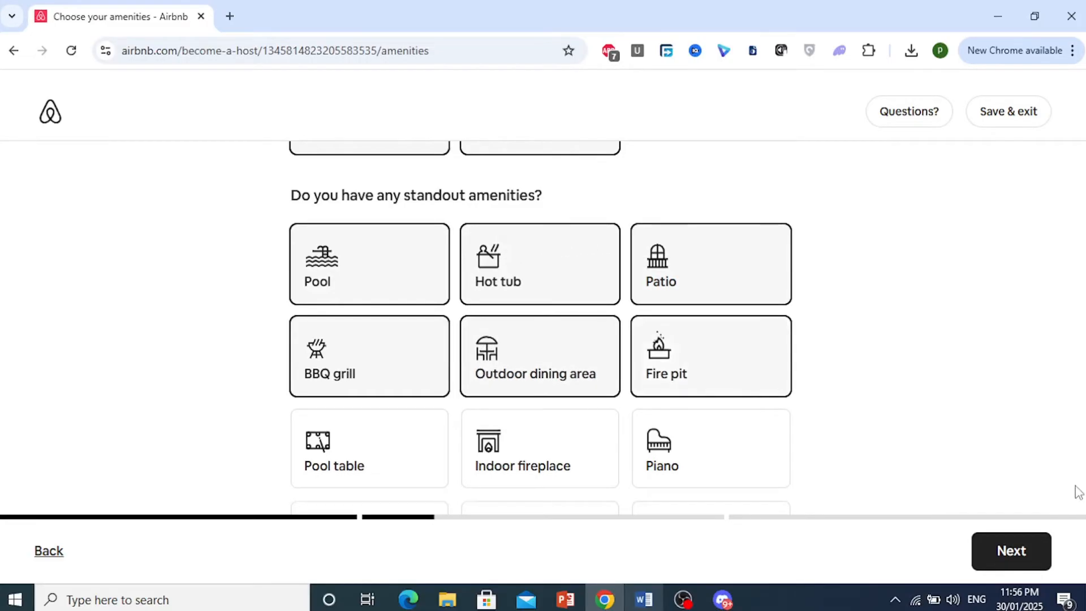
{"action": "left_click", "coordinate": [1019, 560]}
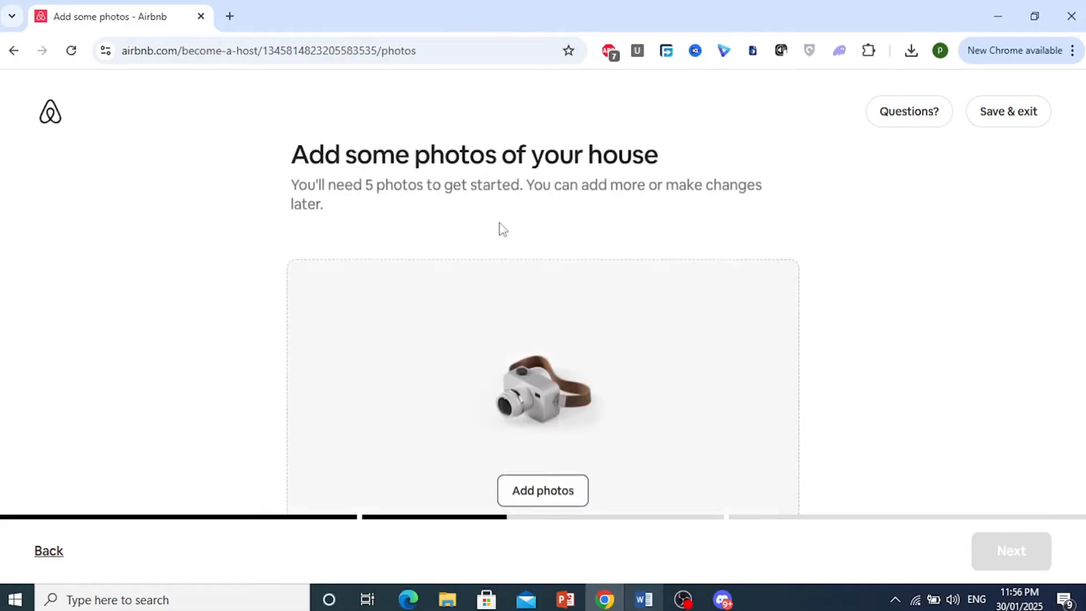
Select the eight newest PNG photos in the Downloads folder and try to drop them onto the listing's photo area.
{"action": "scroll", "coordinate": [593, 317], "scroll_direction": "down", "scroll_amount": 2}
{"action": "scroll", "coordinate": [574, 321], "scroll_direction": "up", "scroll_amount": 2}
{"action": "scroll", "coordinate": [559, 329], "scroll_direction": "down", "scroll_amount": 2}
{"action": "left_click", "coordinate": [811, 599]}
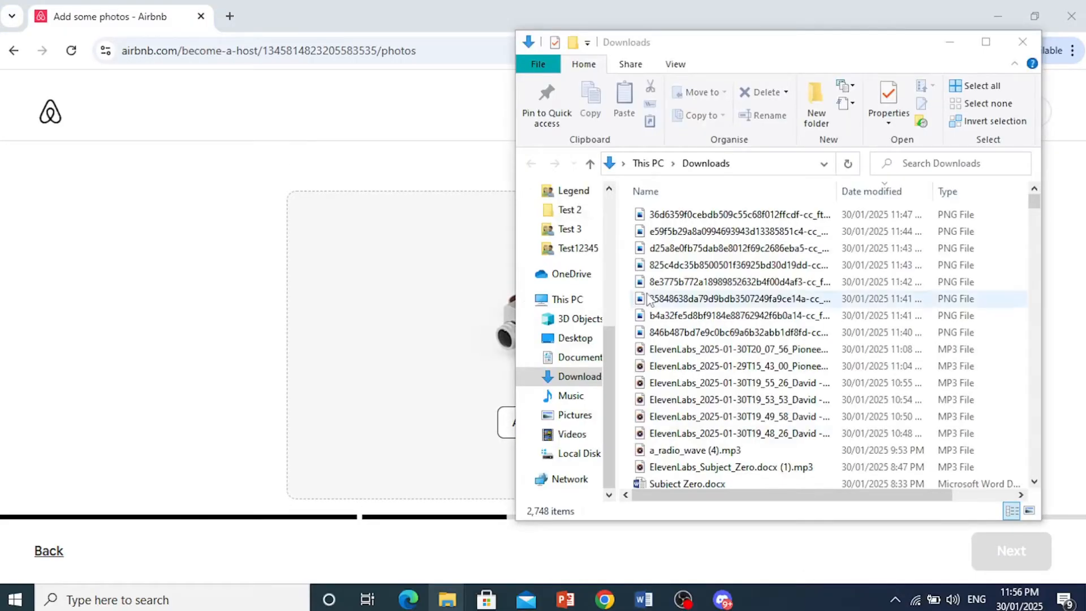
{"action": "left_click", "coordinate": [627, 213]}
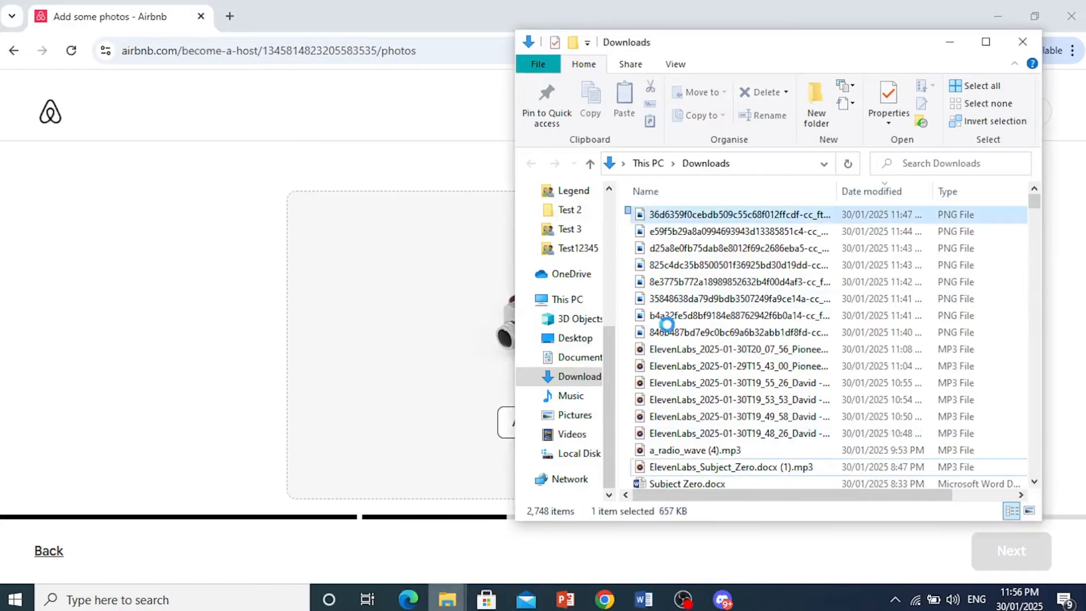
{"action": "left_click", "coordinate": [672, 338], "text": "shift"}
{"action": "left_click_drag", "start_coordinate": [672, 338], "coordinate": [420, 343]}
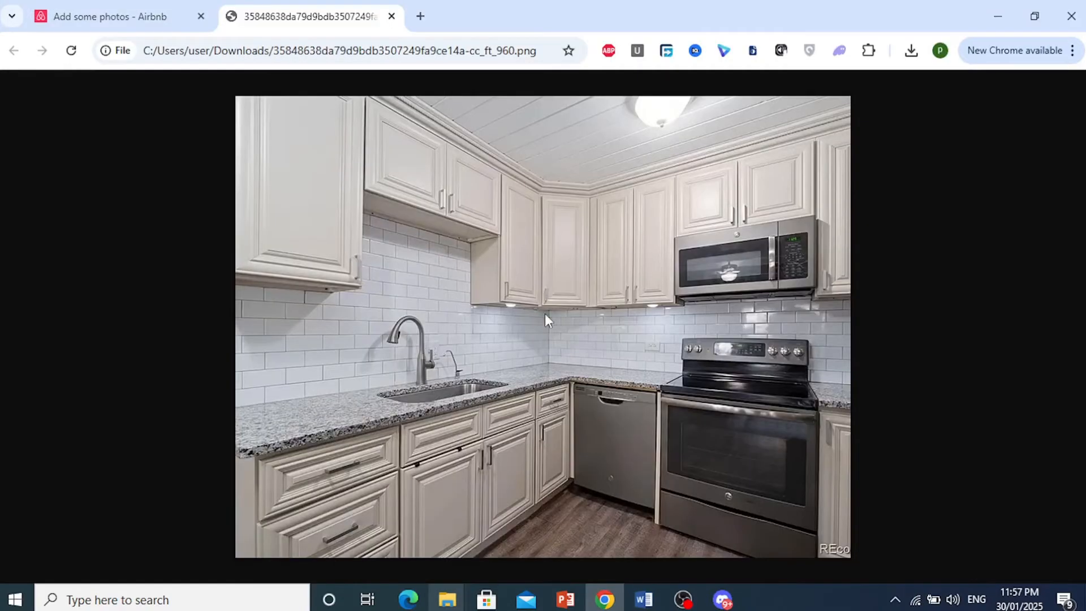
{"action": "left_click", "coordinate": [168, 8]}
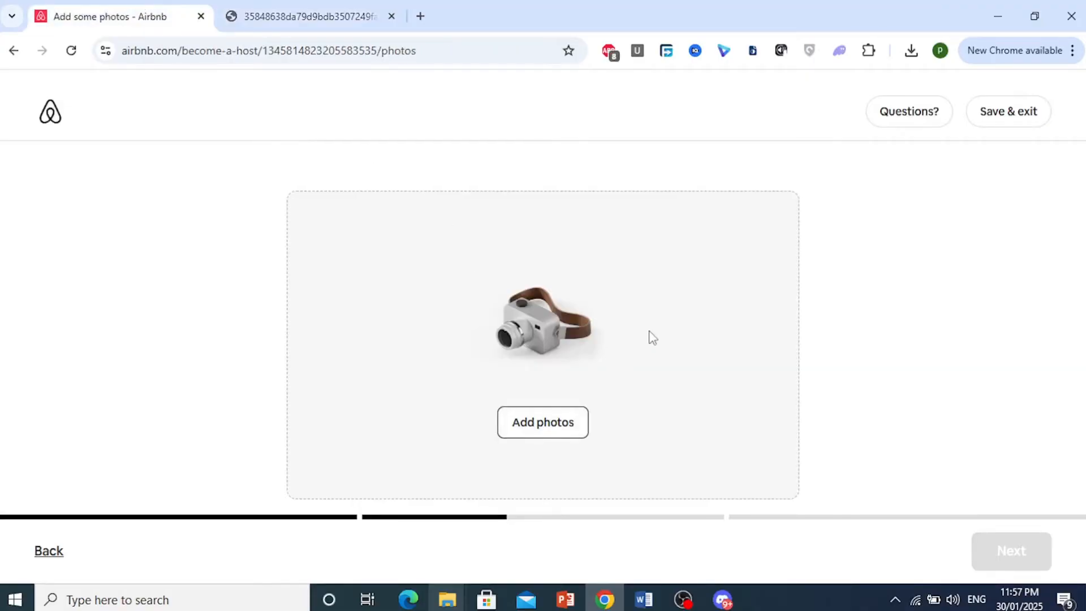
Add the eight selected Downloads photos to the photo upload dialog, look through them, and upload them to the listing.
{"action": "left_click", "coordinate": [568, 435]}
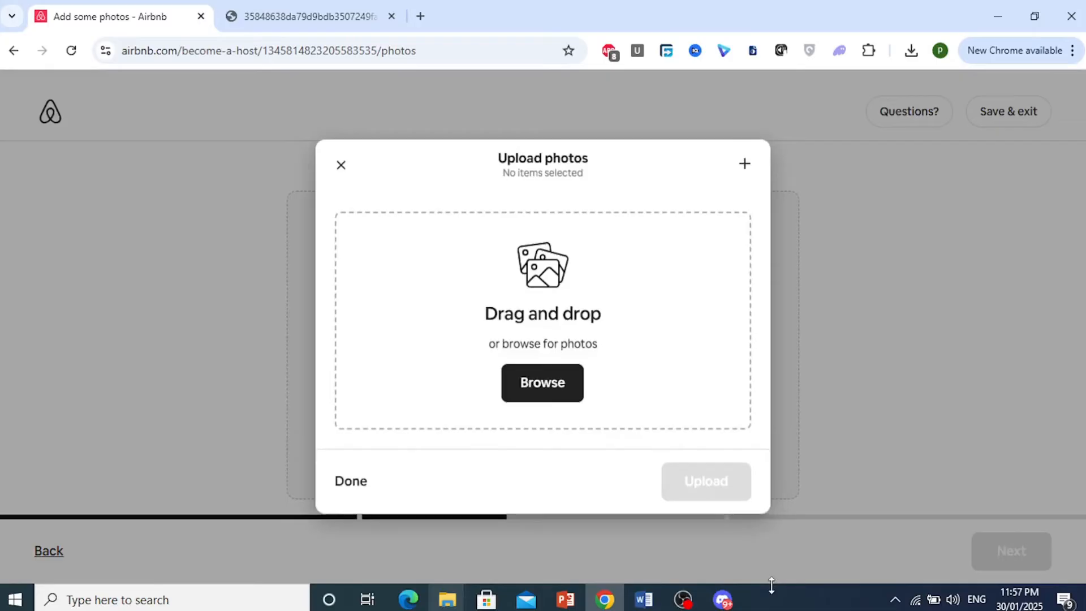
{"action": "mouse_move", "coordinate": [455, 591]}
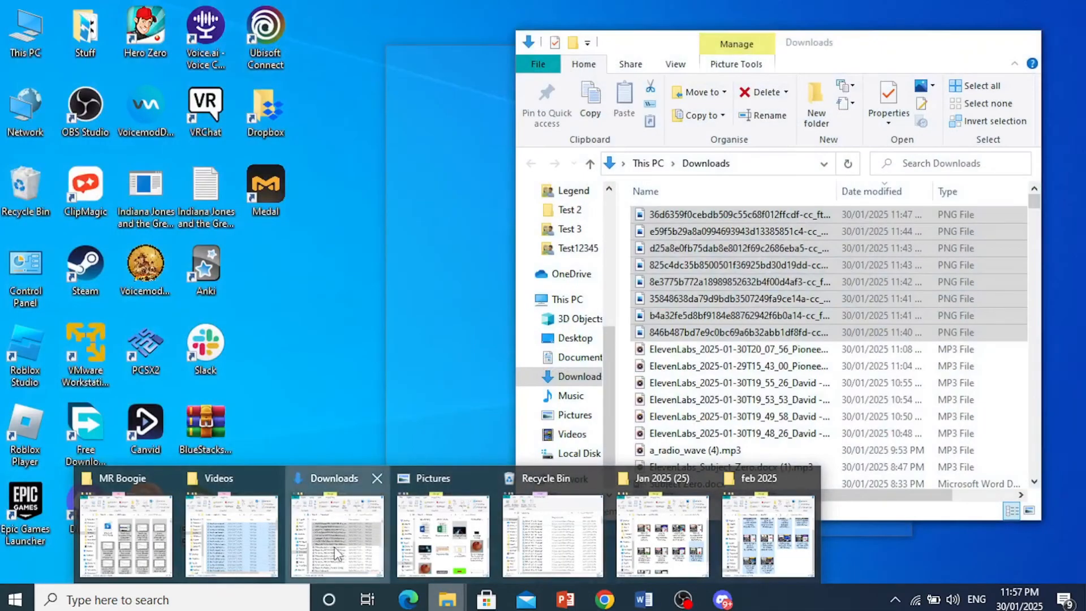
{"action": "left_click", "coordinate": [337, 535]}
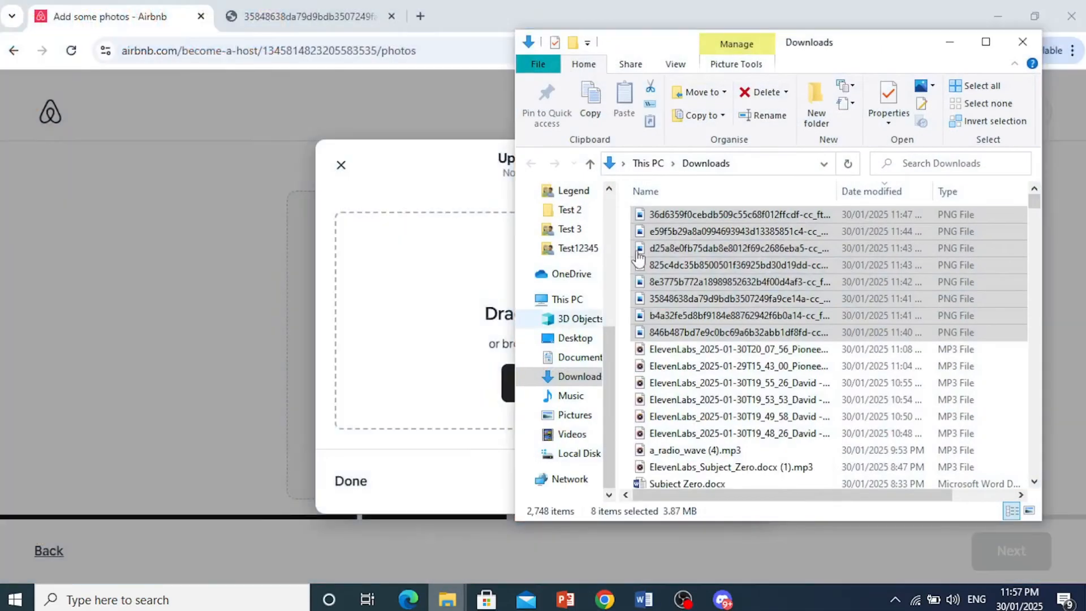
{"action": "left_click_drag", "start_coordinate": [638, 257], "coordinate": [434, 311]}
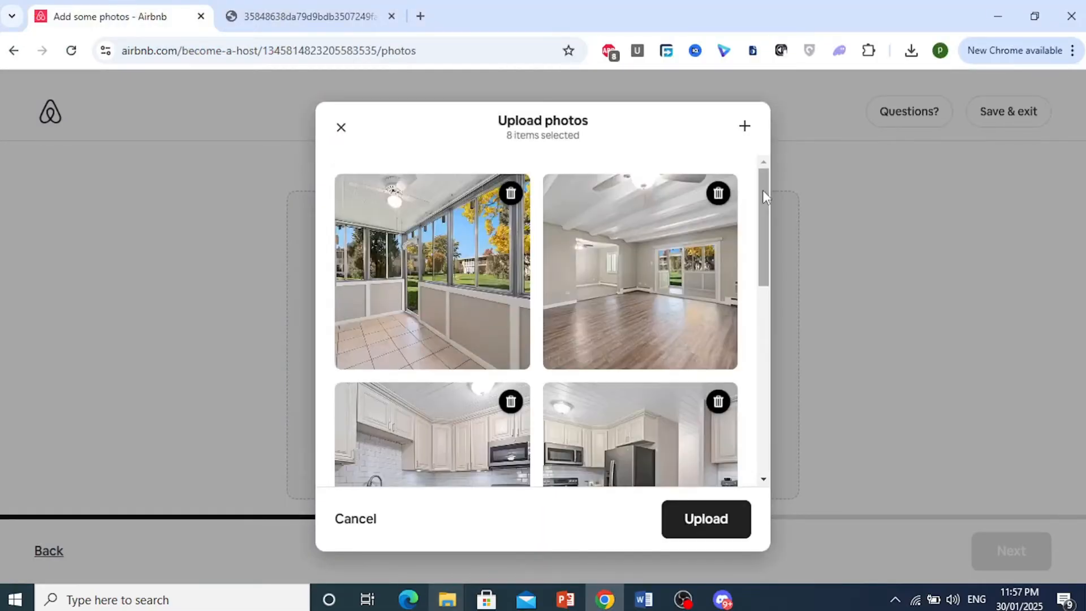
{"action": "mouse_move", "coordinate": [763, 190]}
{"action": "left_mouse_down"}
{"action": "mouse_move", "coordinate": [766, 440]}
{"action": "mouse_move", "coordinate": [757, 192]}
{"action": "left_mouse_up"}
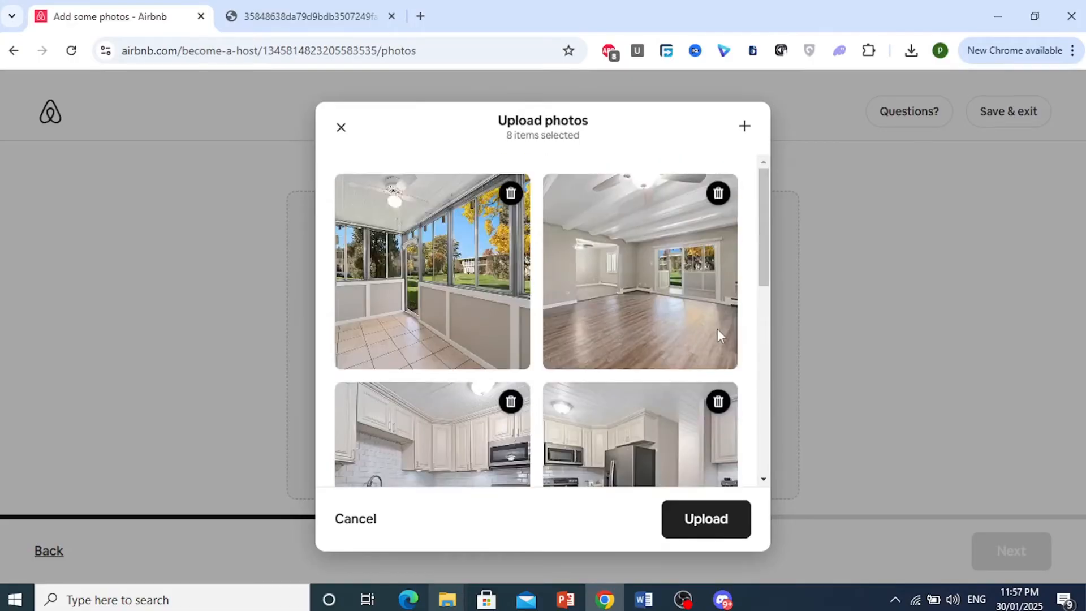
{"action": "left_click_drag", "start_coordinate": [760, 267], "coordinate": [762, 458]}
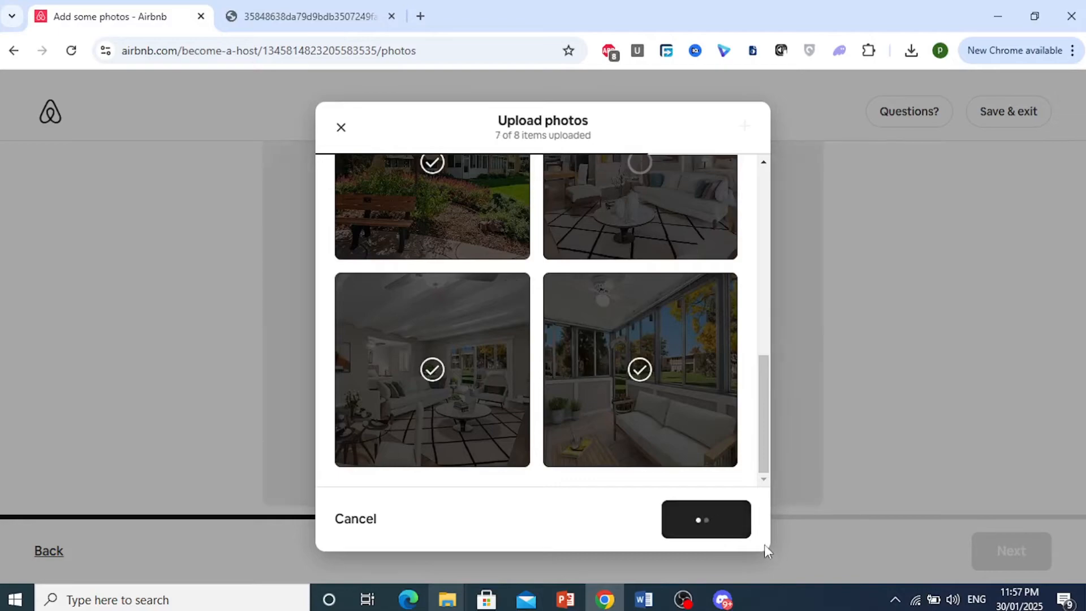
{"action": "left_click_drag", "start_coordinate": [763, 399], "coordinate": [759, 217]}
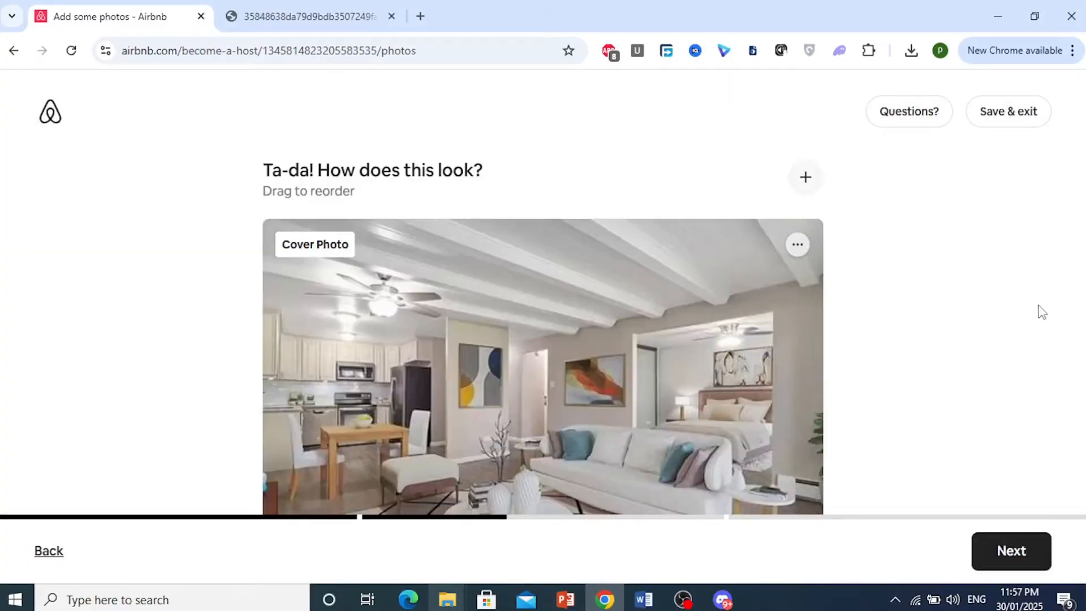
Review the uploaded photos and their order, and show the available options for the furnished sunroom photo.
{"action": "scroll", "coordinate": [472, 284], "scroll_direction": "down", "scroll_amount": 6}
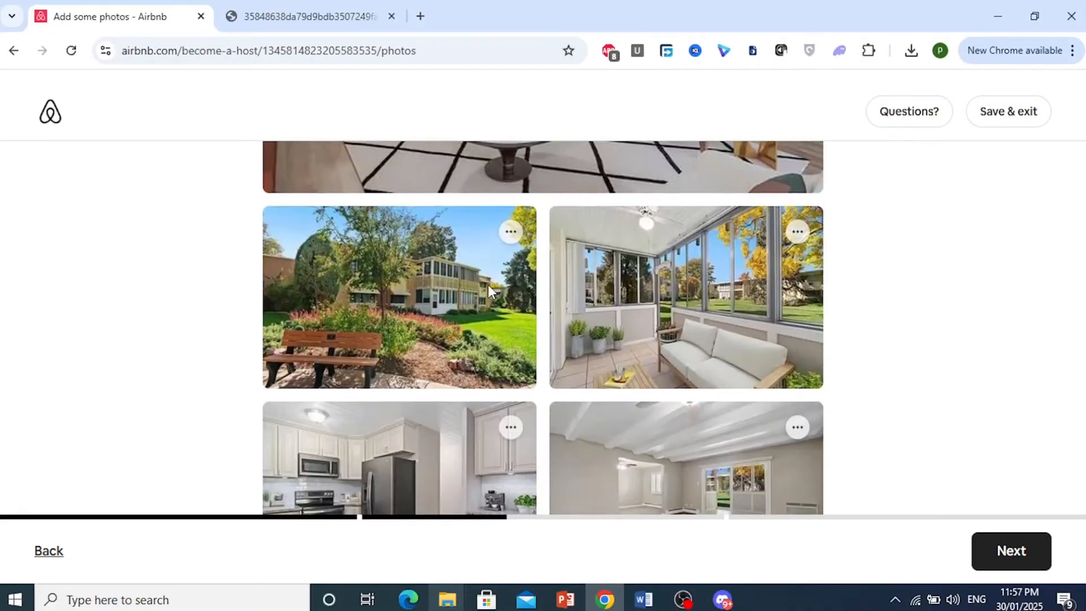
{"action": "scroll", "coordinate": [488, 284], "scroll_direction": "down", "scroll_amount": 6}
{"action": "scroll", "coordinate": [488, 290], "scroll_direction": "down", "scroll_amount": 3}
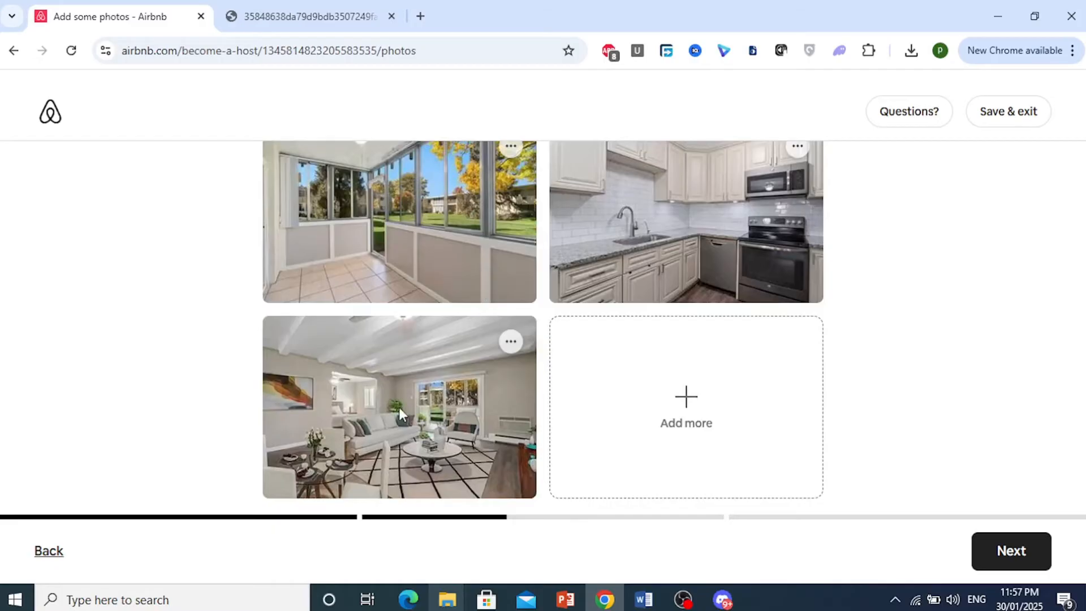
{"action": "scroll", "coordinate": [419, 351], "scroll_direction": "up", "scroll_amount": 7}
{"action": "scroll", "coordinate": [459, 413], "scroll_direction": "up", "scroll_amount": 2}
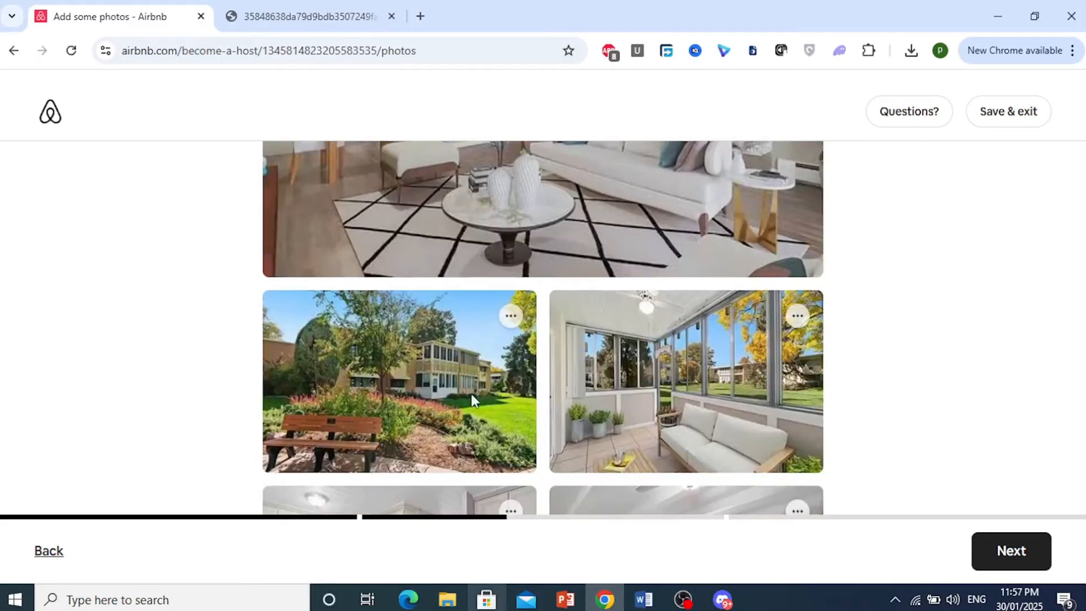
{"action": "scroll", "coordinate": [453, 388], "scroll_direction": "up", "scroll_amount": 3}
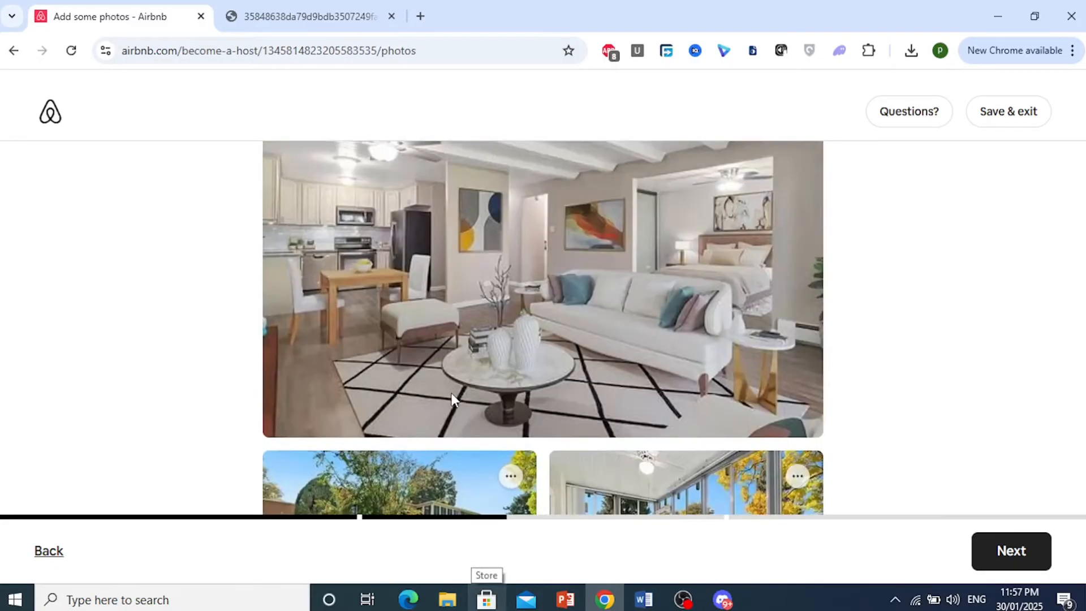
{"action": "scroll", "coordinate": [453, 388], "scroll_direction": "down", "scroll_amount": 9}
{"action": "scroll", "coordinate": [494, 365], "scroll_direction": "up", "scroll_amount": 3}
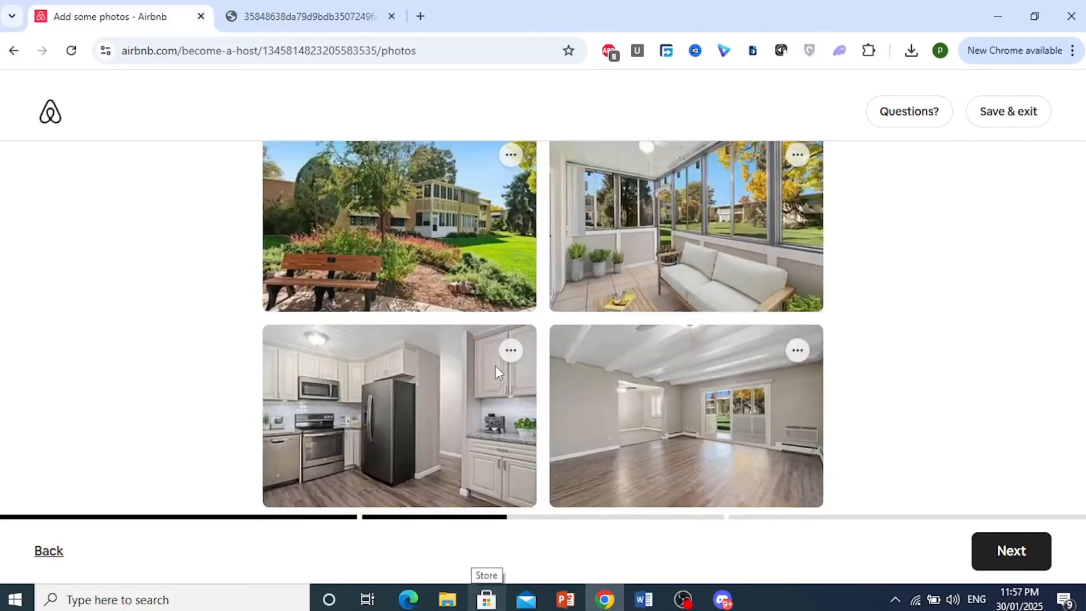
{"action": "scroll", "coordinate": [681, 267], "scroll_direction": "down", "scroll_amount": 4}
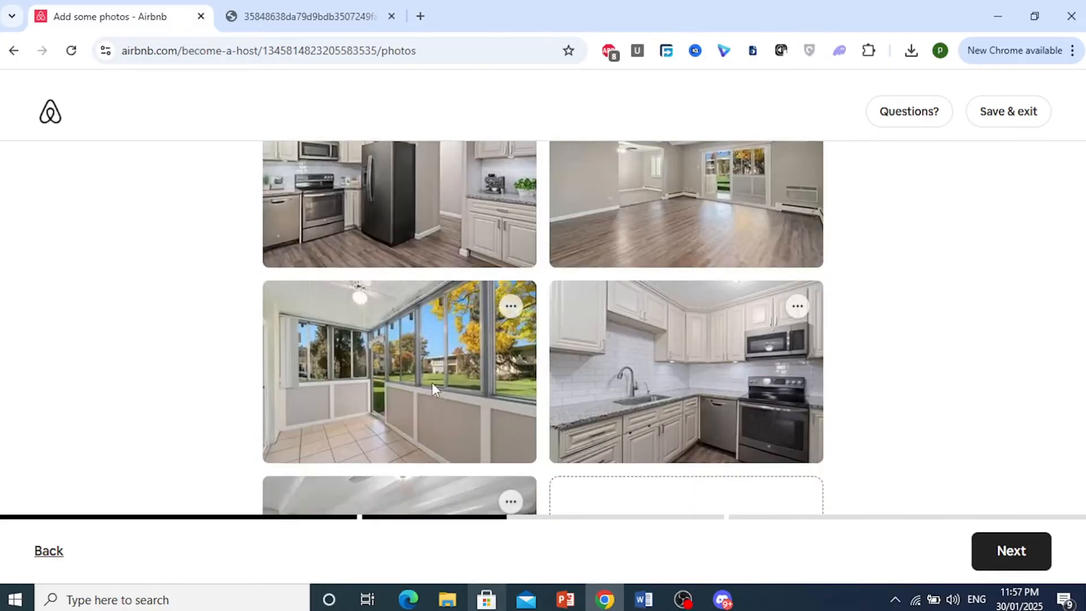
{"action": "scroll", "coordinate": [453, 363], "scroll_direction": "up", "scroll_amount": 4}
{"action": "scroll", "coordinate": [724, 223], "scroll_direction": "up", "scroll_amount": 1}
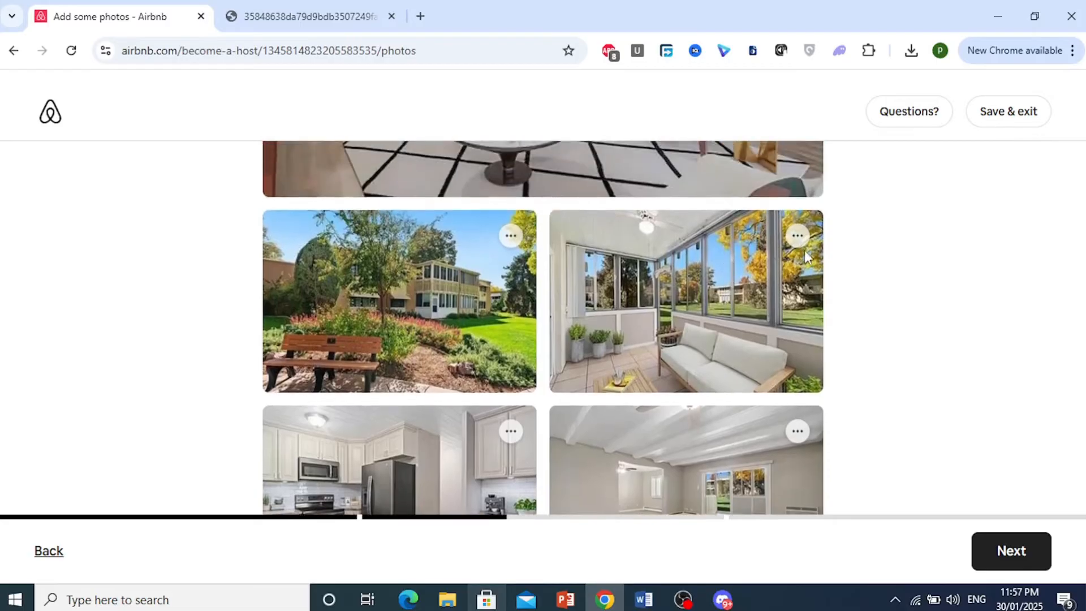
{"action": "left_click", "coordinate": [798, 236]}
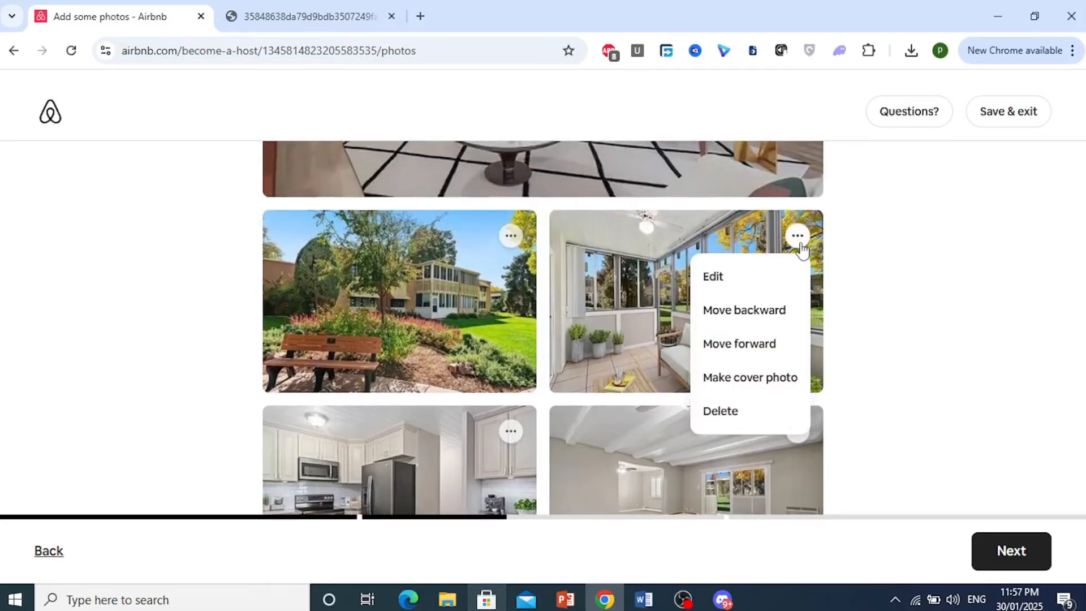
Make the furnished sunroom photo the cover photo, dismiss the photo-arranging suggestion, and continue to the listing title.
{"action": "left_click", "coordinate": [764, 384]}
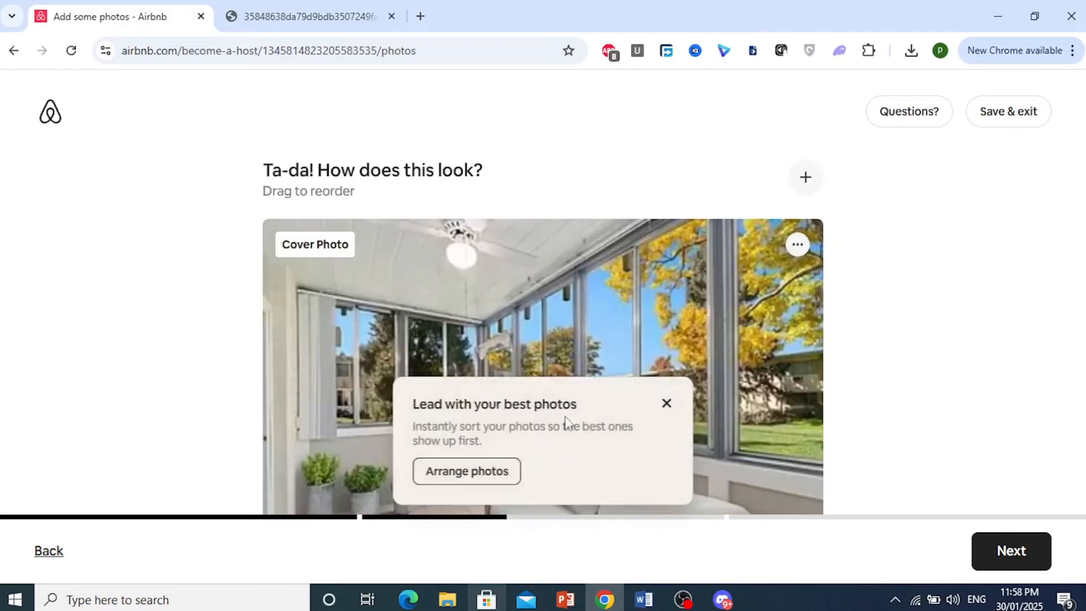
{"action": "left_click", "coordinate": [665, 404]}
{"action": "scroll", "coordinate": [626, 354], "scroll_direction": "down", "scroll_amount": 5}
{"action": "scroll", "coordinate": [627, 354], "scroll_direction": "up", "scroll_amount": 3}
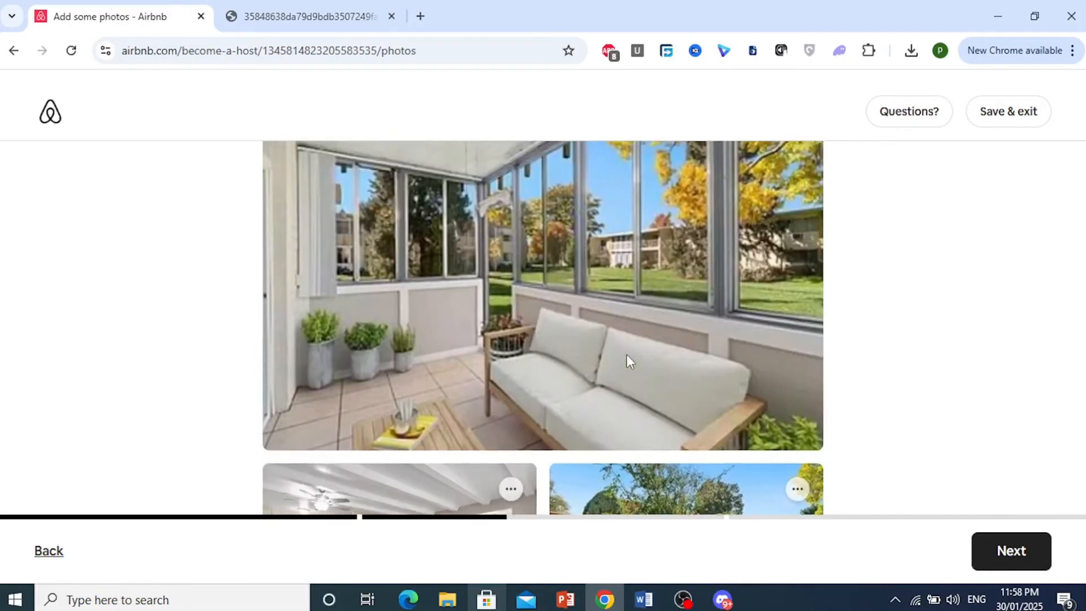
{"action": "scroll", "coordinate": [766, 409], "scroll_direction": "down", "scroll_amount": 6}
{"action": "scroll", "coordinate": [766, 409], "scroll_direction": "down", "scroll_amount": 5}
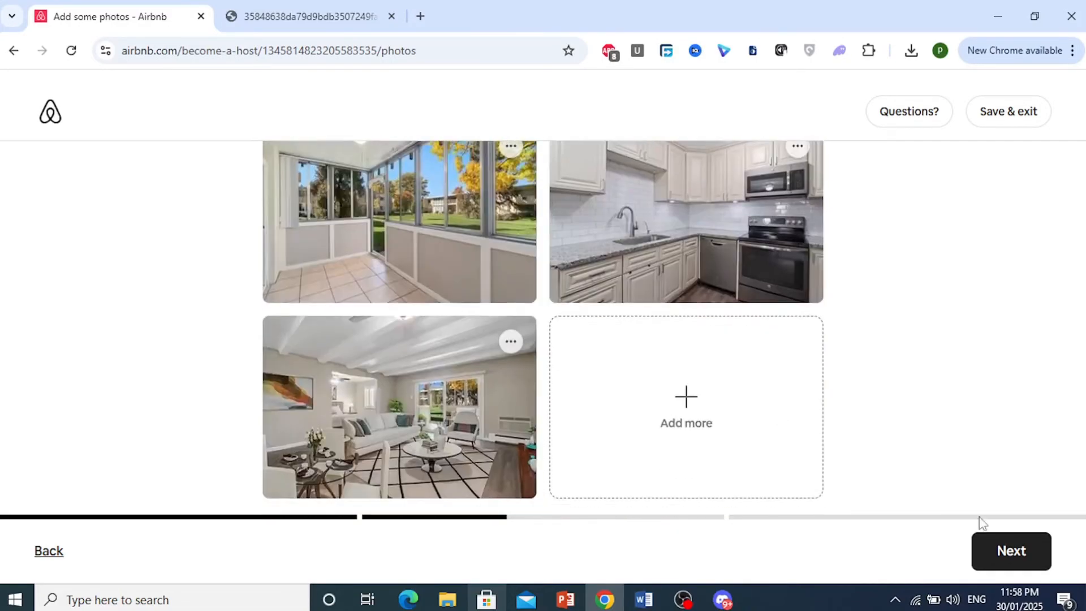
{"action": "left_click", "coordinate": [1017, 551]}
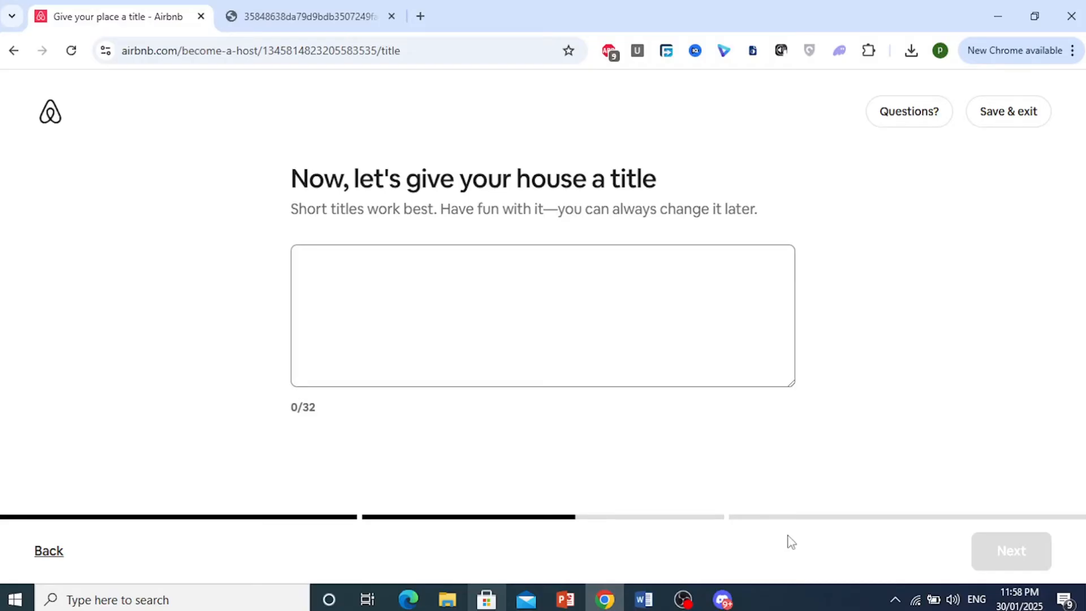
Enter "Full House, Cozy, Modern" as the house title, close the extra browser tab, and continue to the description highlights.
{"action": "left_click", "coordinate": [796, 593]}
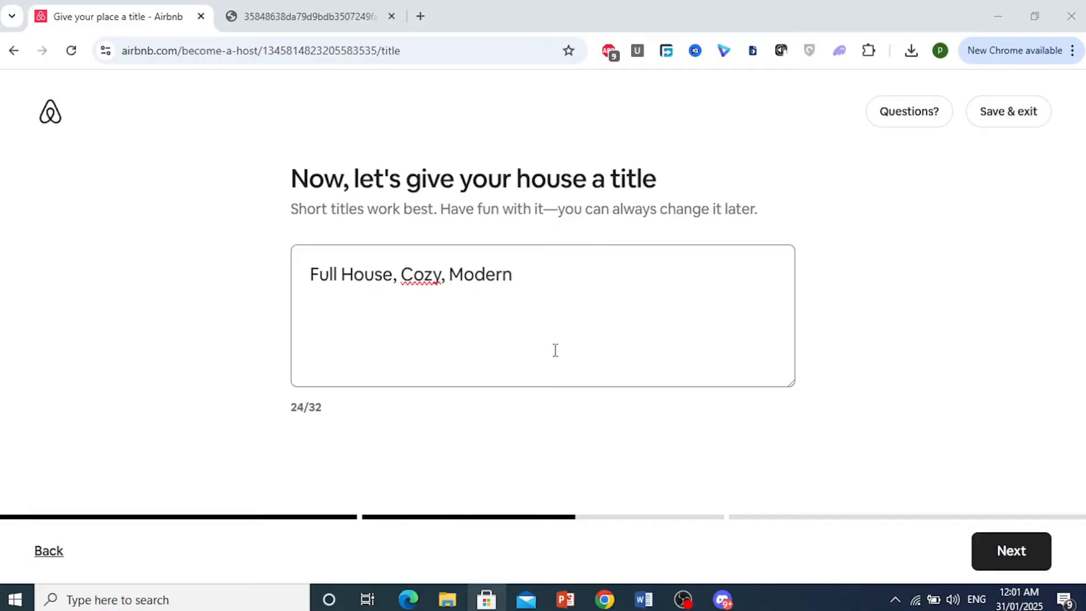
{"action": "left_click", "coordinate": [392, 16]}
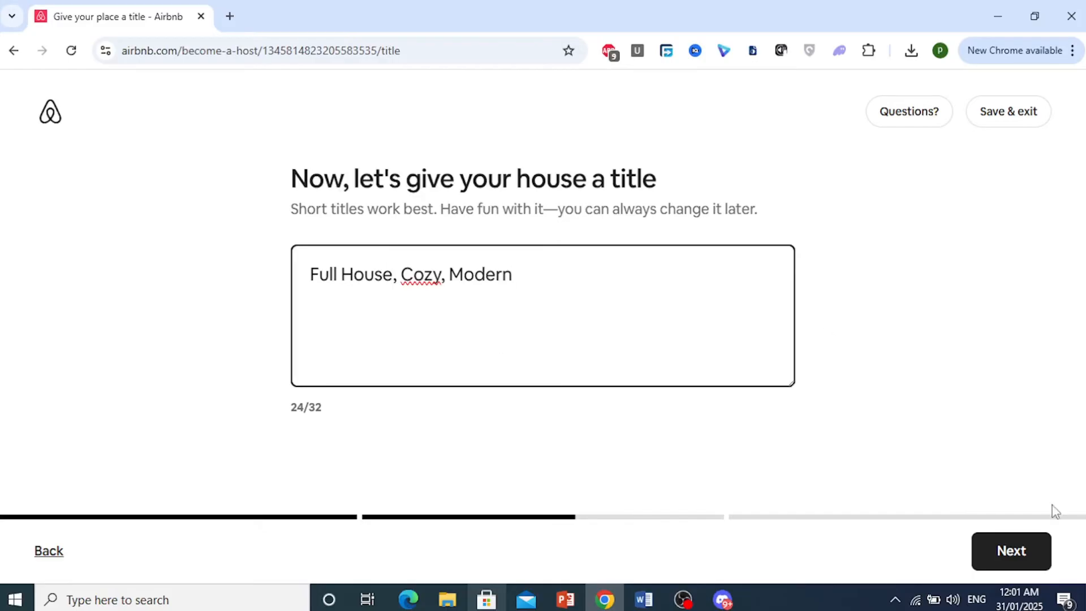
{"action": "left_click", "coordinate": [1025, 557]}
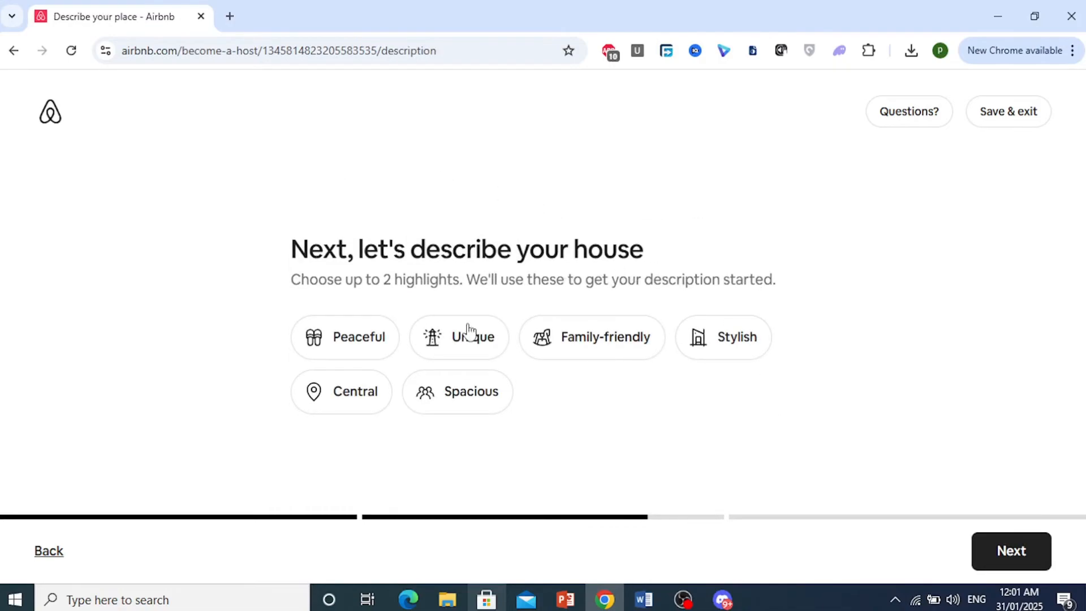
Try the highlights Peaceful, Family-friendly, Stylish and Unique for the house, within the limit of two.
{"action": "left_click", "coordinate": [360, 346]}
{"action": "left_click", "coordinate": [580, 348]}
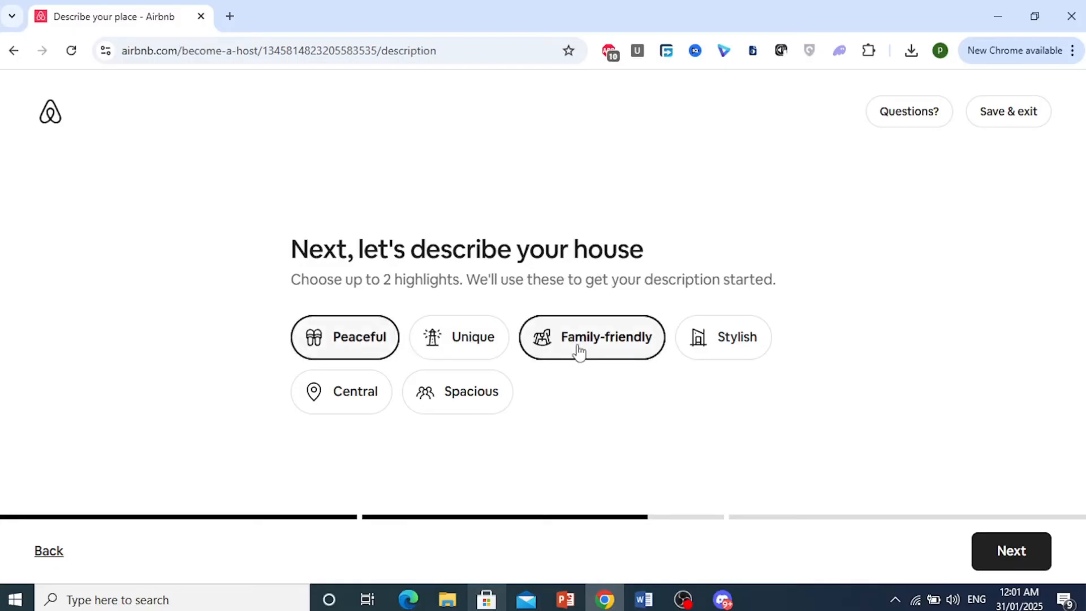
{"action": "left_click", "coordinate": [710, 348]}
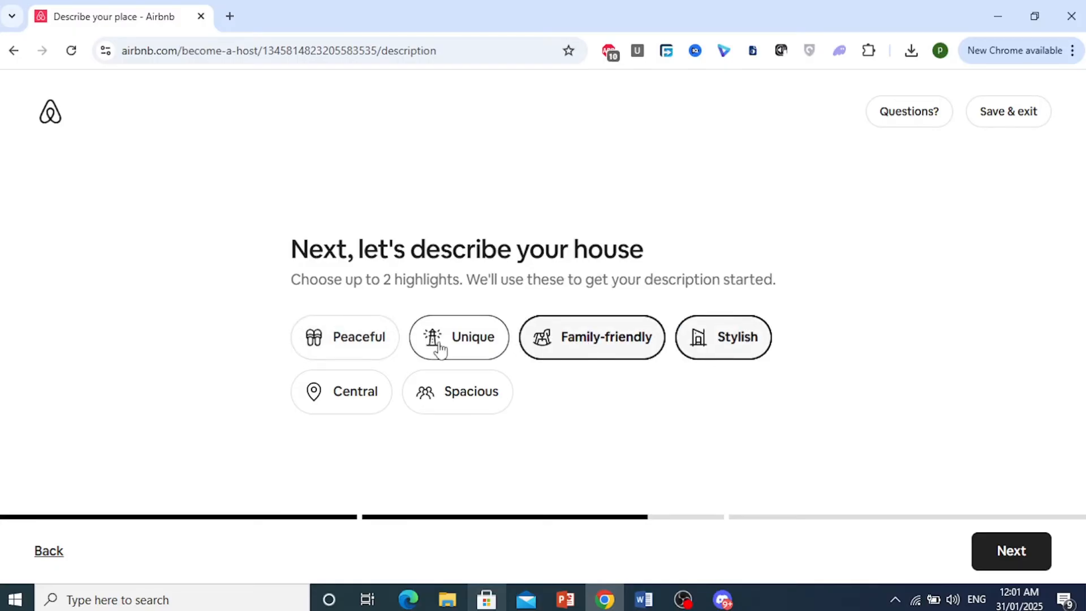
{"action": "left_click", "coordinate": [440, 349]}
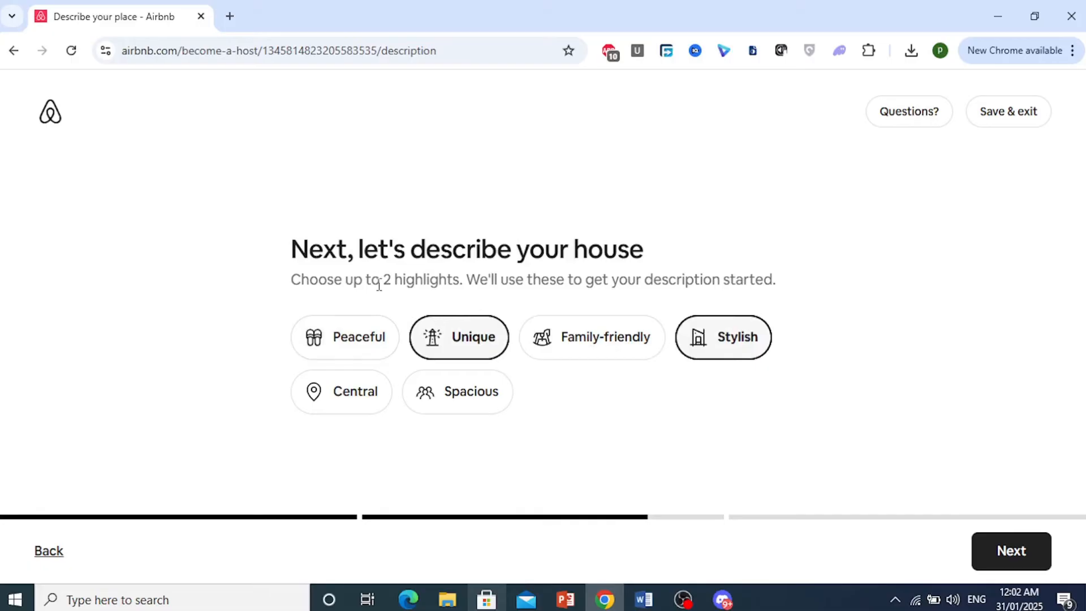
{"action": "left_click_drag", "start_coordinate": [379, 286], "coordinate": [497, 279]}
{"action": "left_click", "coordinate": [500, 281]}
Choose Peaceful and Stylish as the two house highlights and continue to the description text.
{"action": "left_click", "coordinate": [318, 333]}
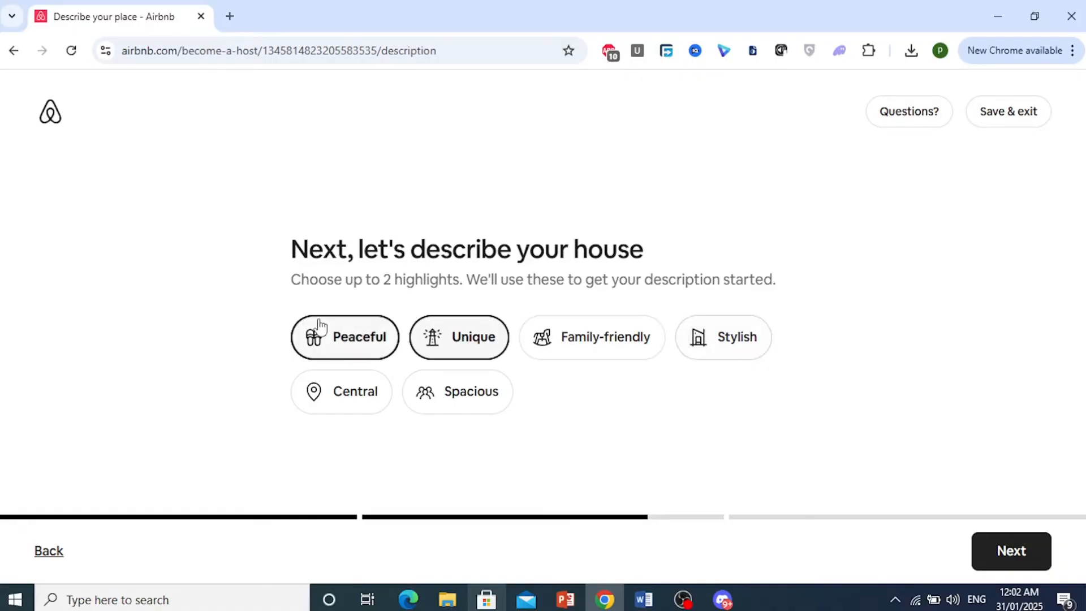
{"action": "left_click", "coordinate": [699, 345]}
{"action": "left_click", "coordinate": [699, 346]}
{"action": "left_click", "coordinate": [727, 338]}
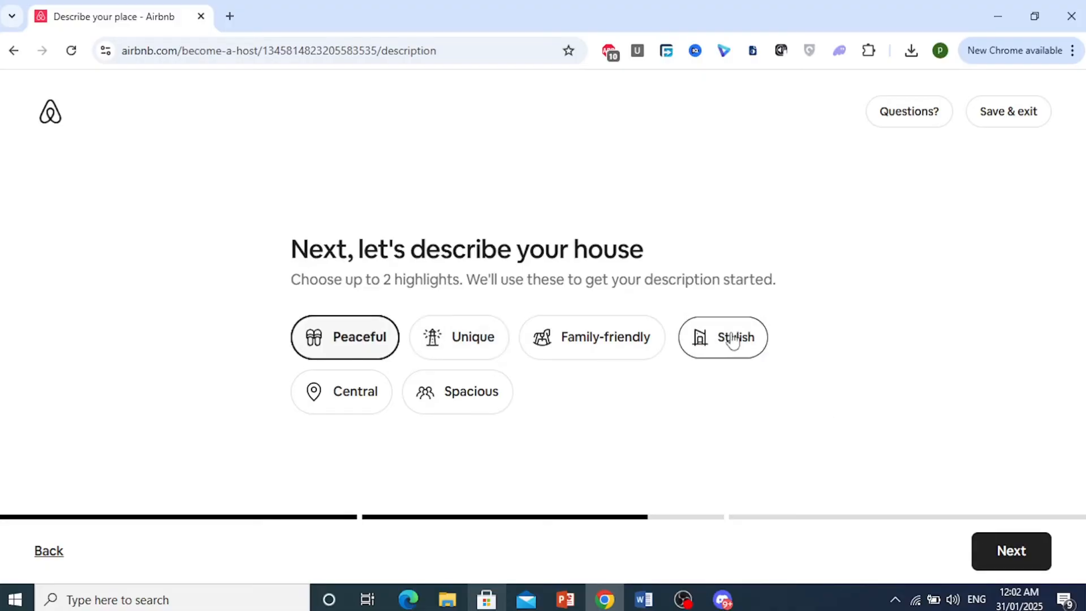
{"action": "left_click", "coordinate": [1016, 555]}
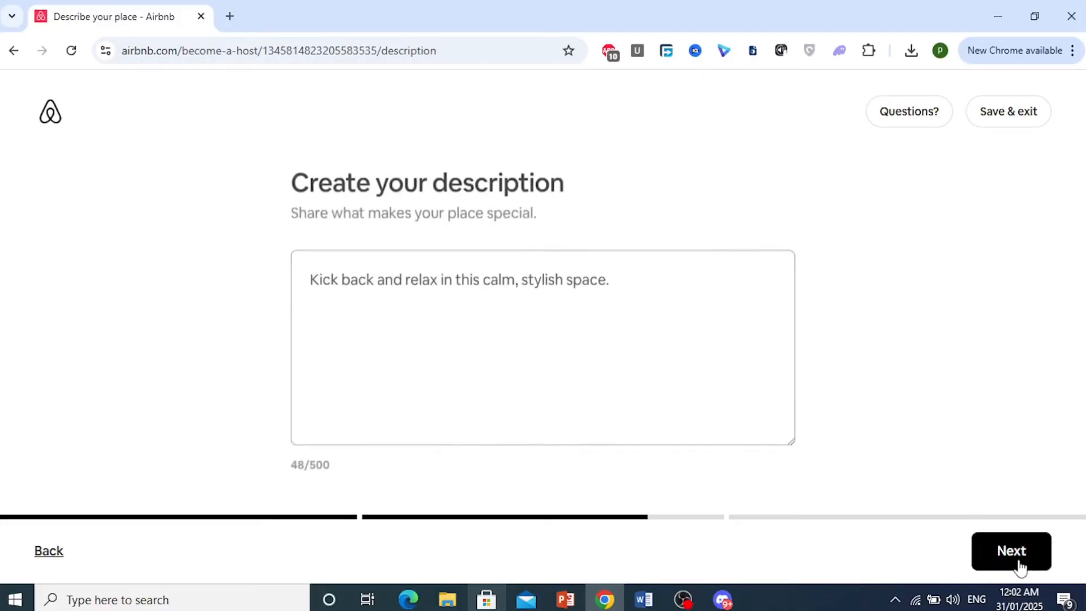
Keep the suggested description "Kick back and relax in this calm, stylish space." and continue through the Step 3 introduction to the booking settings.
{"action": "left_click", "coordinate": [629, 301]}
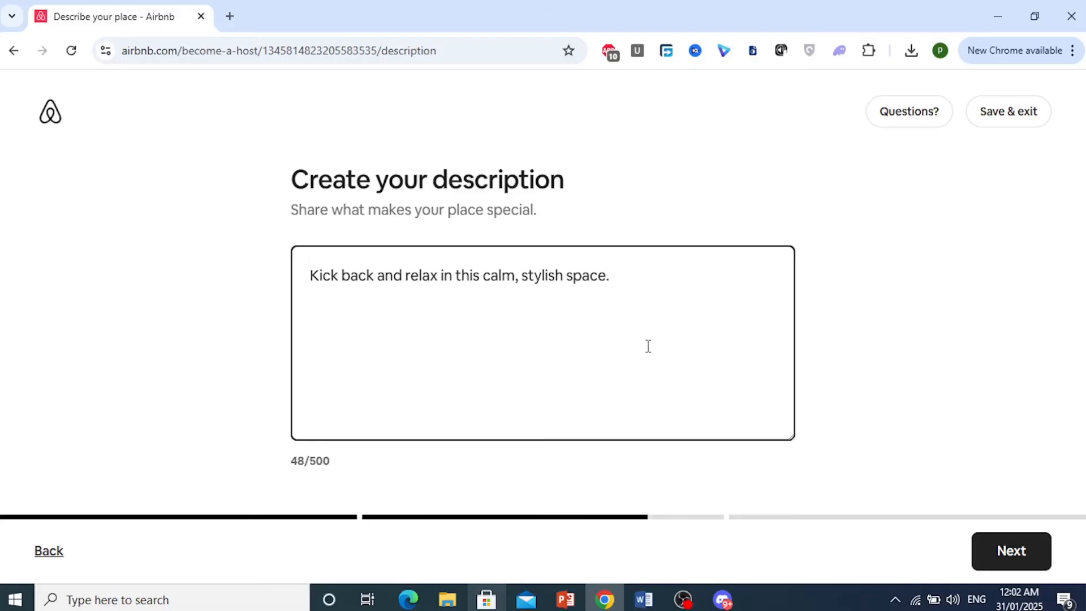
{"action": "left_click", "coordinate": [1011, 552]}
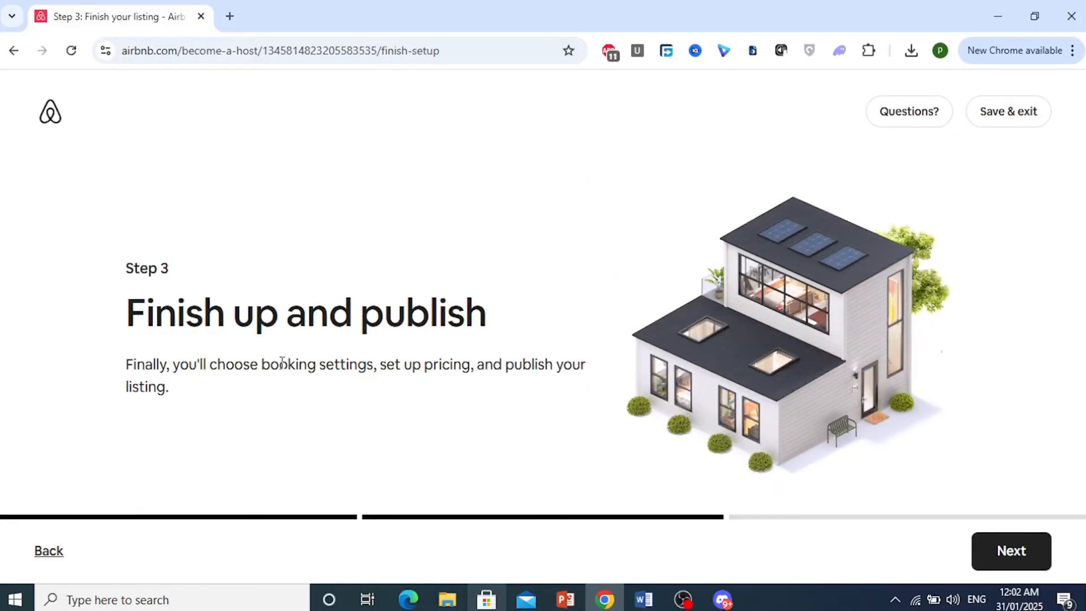
{"action": "left_click", "coordinate": [1006, 552]}
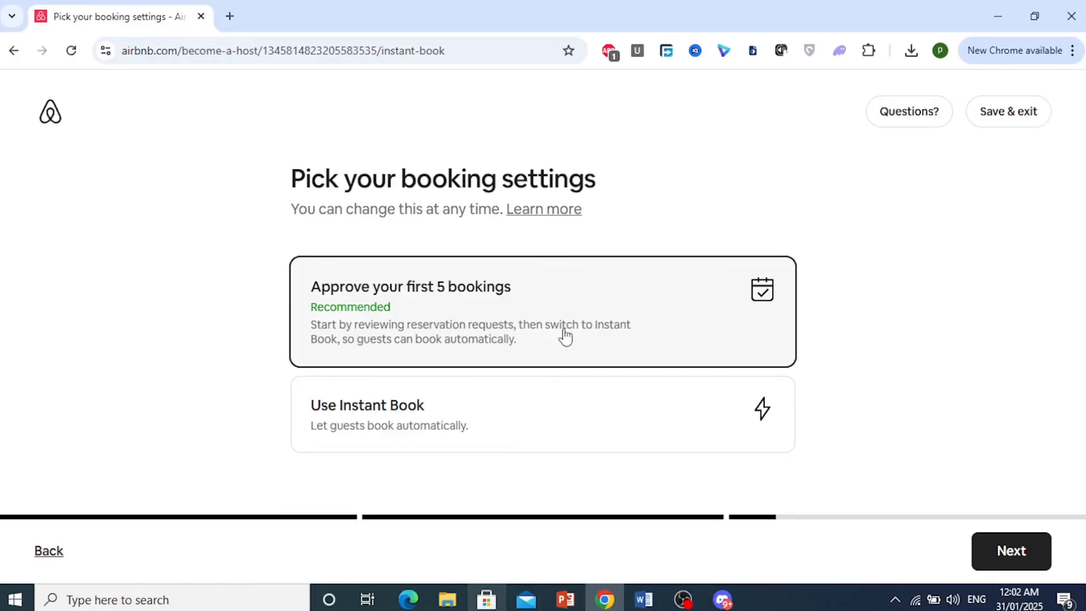
Keep "Approve your first 5 bookings", choose "An experienced guest" for the first reservation, and continue to the weekday price.
{"action": "left_click", "coordinate": [982, 546]}
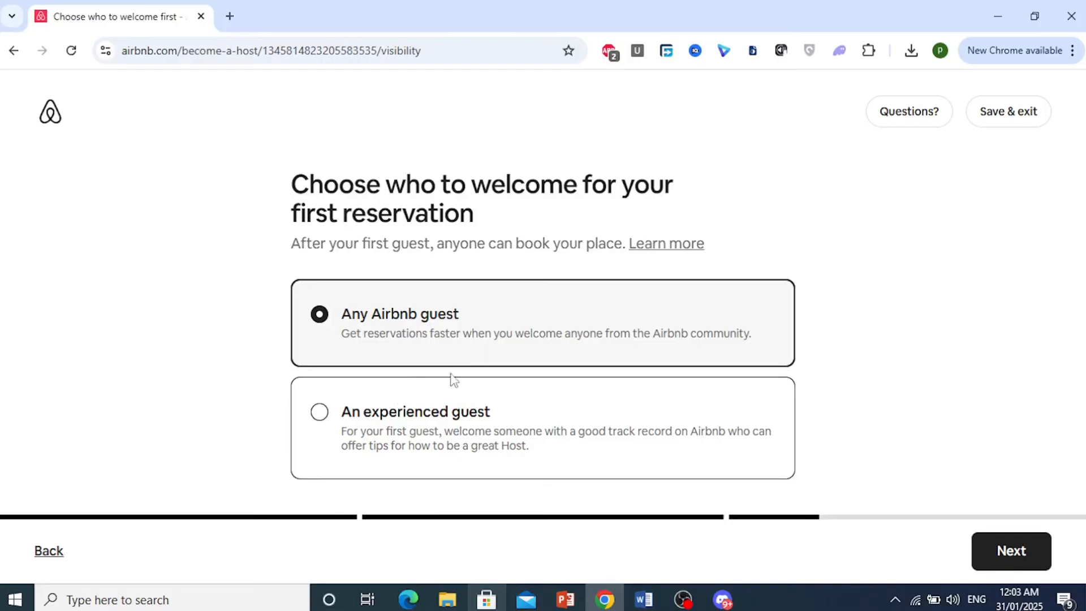
{"action": "left_click", "coordinate": [434, 429]}
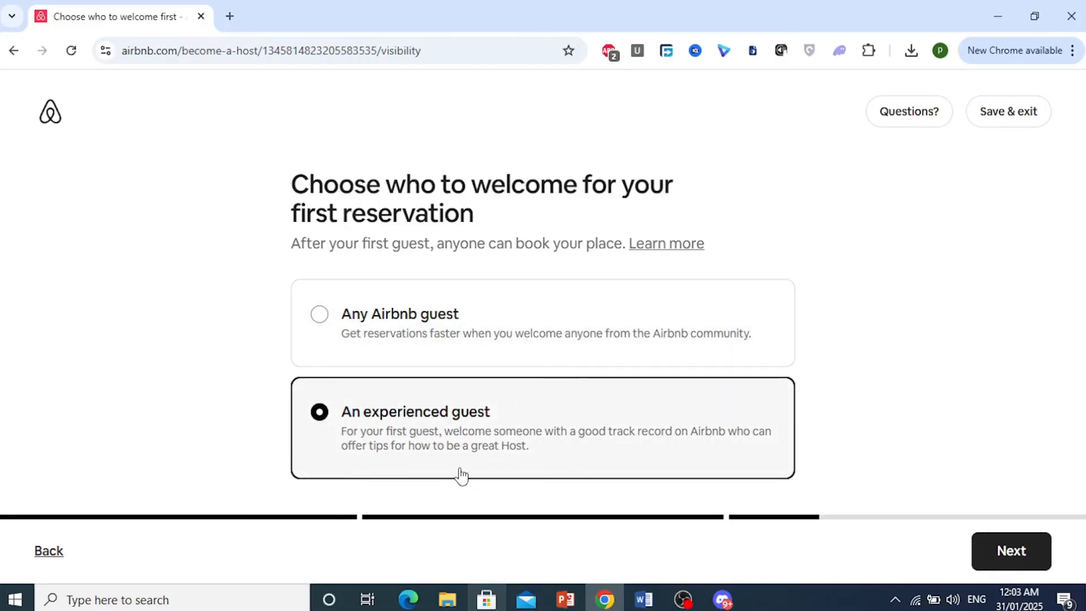
{"action": "left_click", "coordinate": [1007, 544]}
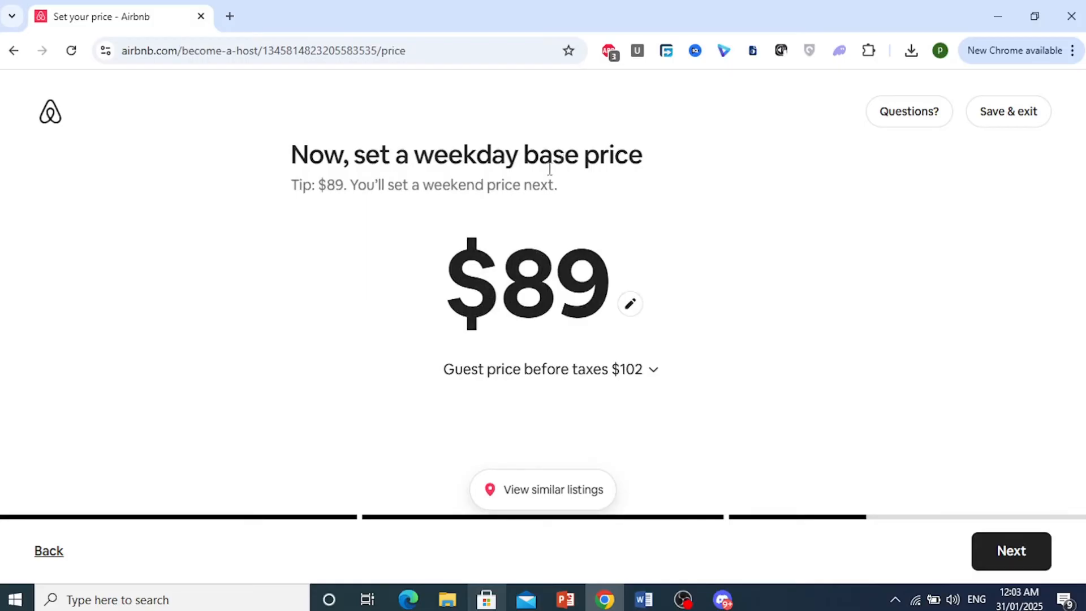
Try a weekday base price of $129.
{"action": "left_click", "coordinate": [533, 279]}
{"action": "left_click", "coordinate": [514, 262]}
{"action": "left_click", "coordinate": [369, 190]}
{"action": "left_click", "coordinate": [600, 282]}
{"action": "key", "text": "BackSpace"}
{"action": "key", "text": "BackSpace"}
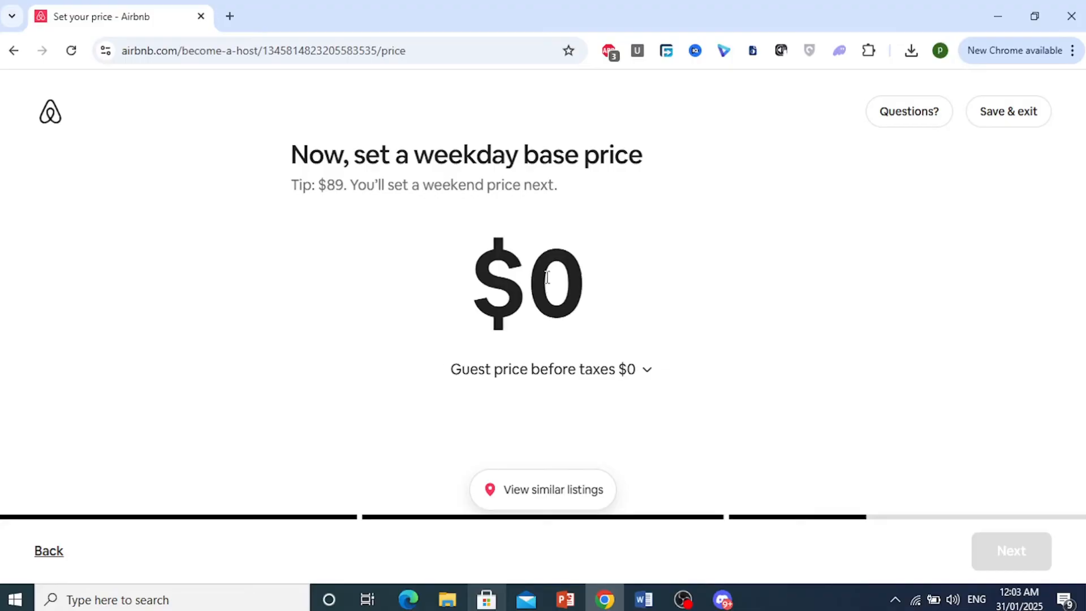
{"action": "type", "text": "129"}
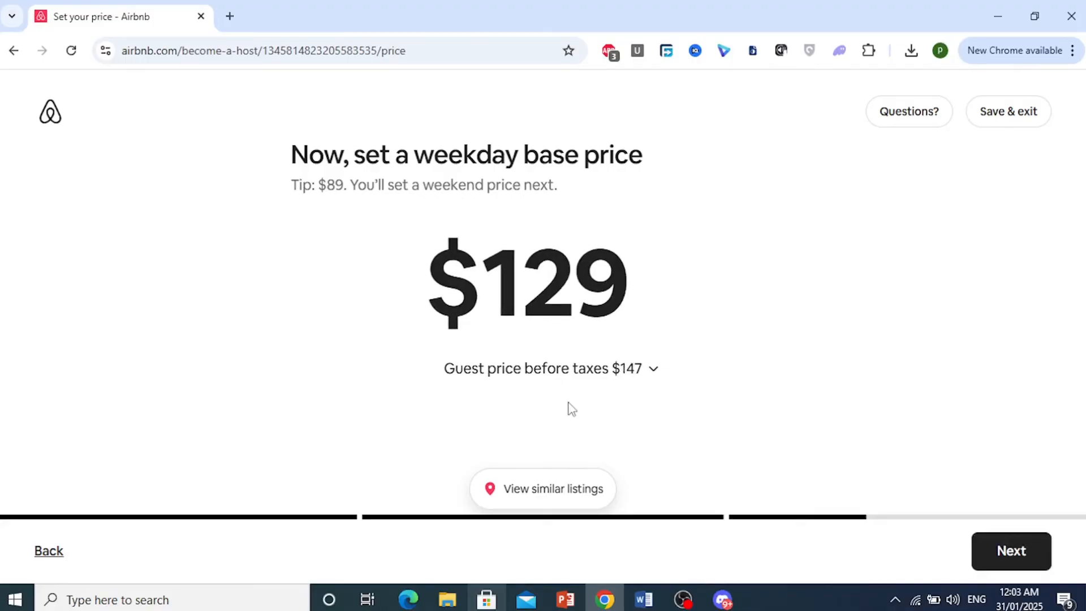
Try a weekday base price of $87 instead.
{"action": "right_click", "coordinate": [568, 407]}
{"action": "key", "text": "Escape"}
{"action": "left_click", "coordinate": [444, 277]}
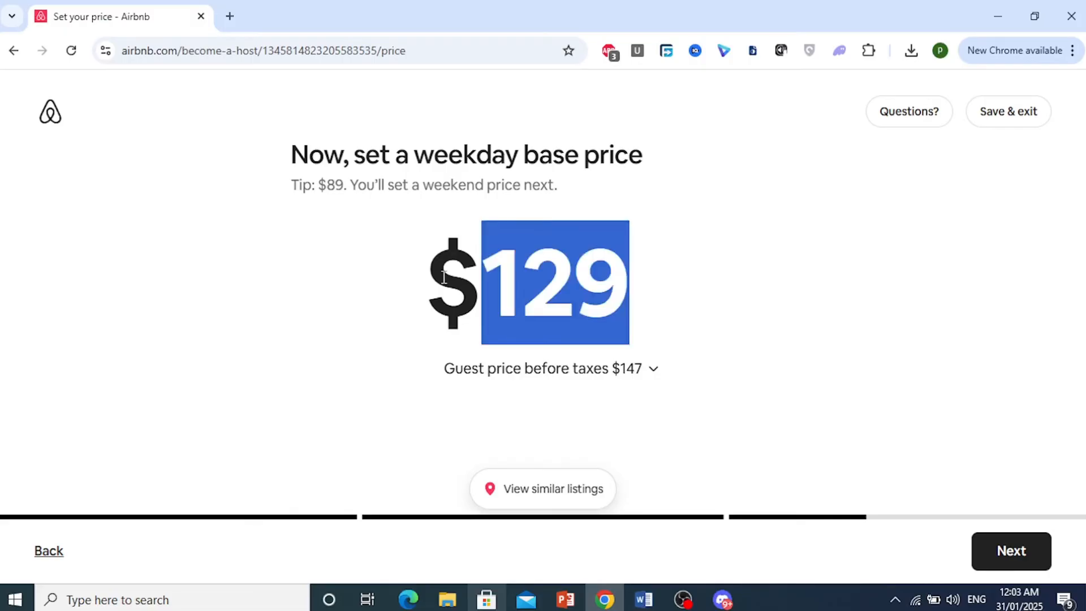
{"action": "type", "text": "87"}
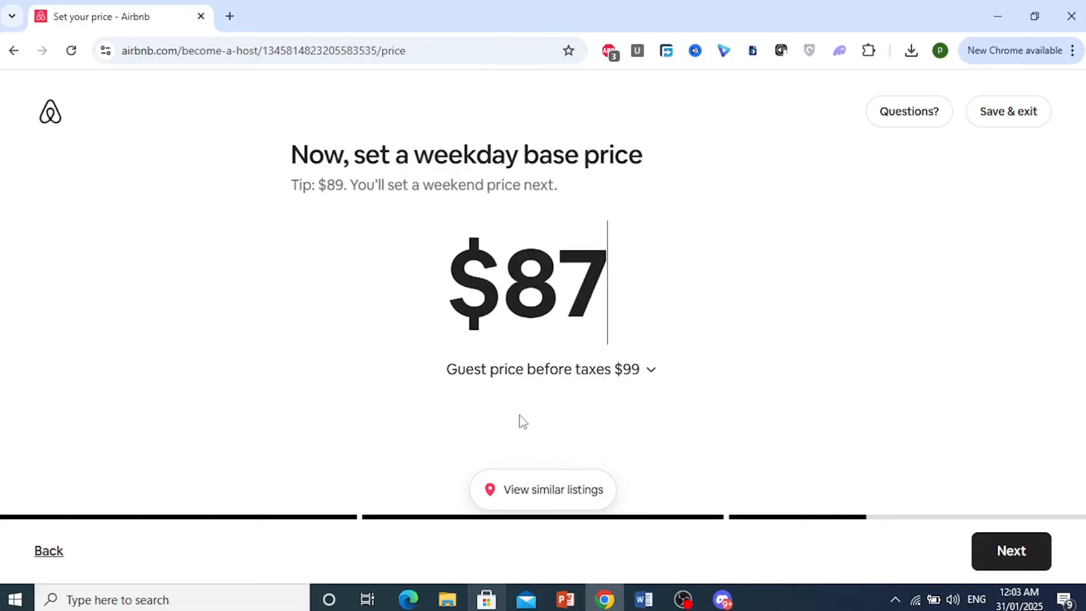
Set the weekday base price to $89 and continue to the weekend price.
{"action": "key", "text": "BackSpace"}
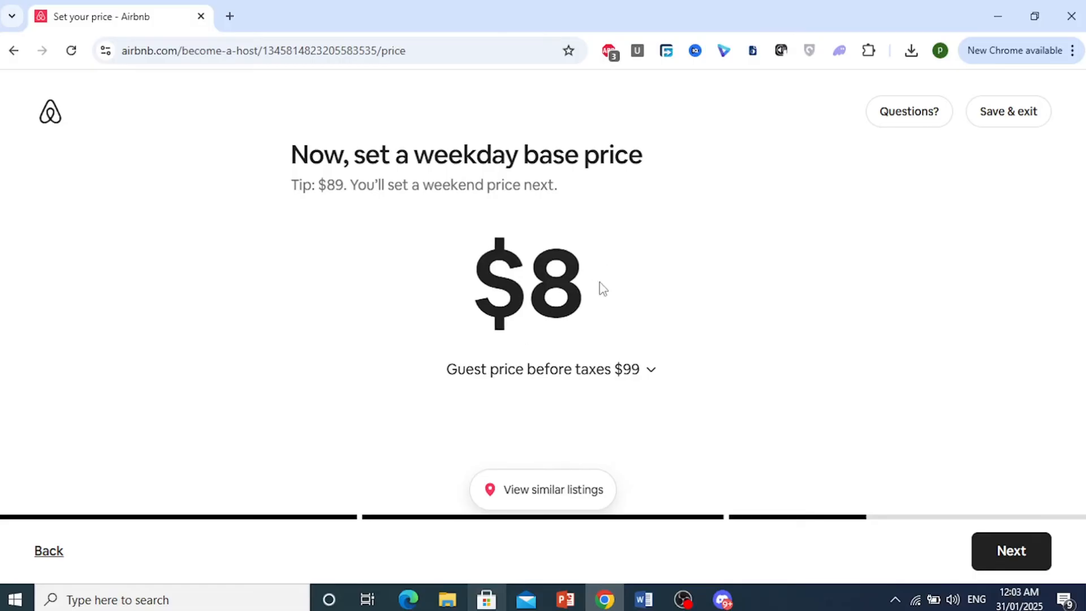
{"action": "key", "text": "BackSpace"}
{"action": "type", "text": "89"}
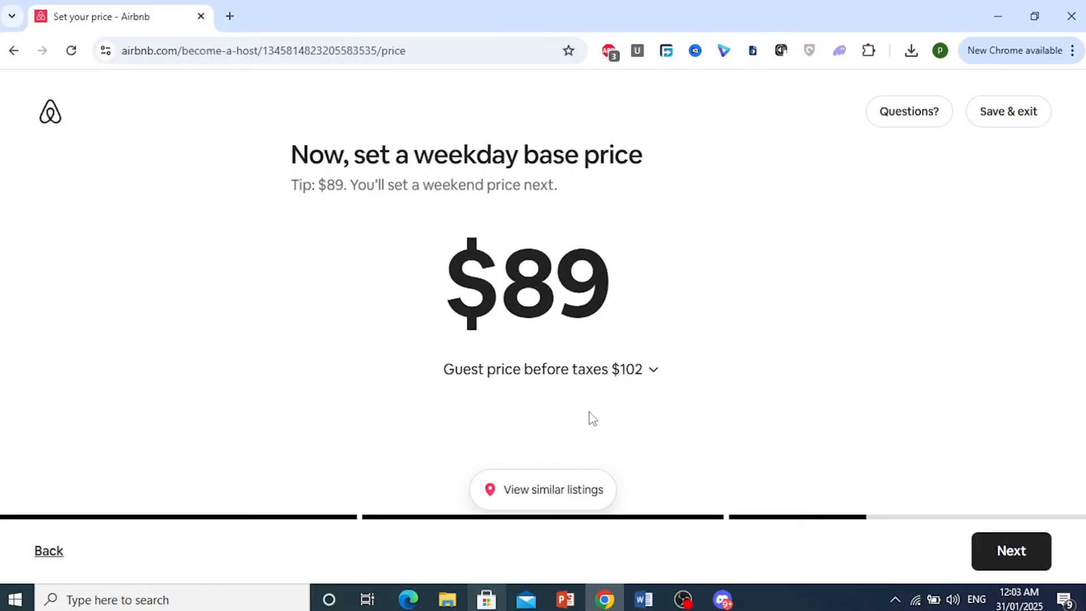
{"action": "left_click", "coordinate": [592, 418]}
{"action": "left_click", "coordinate": [1010, 550]}
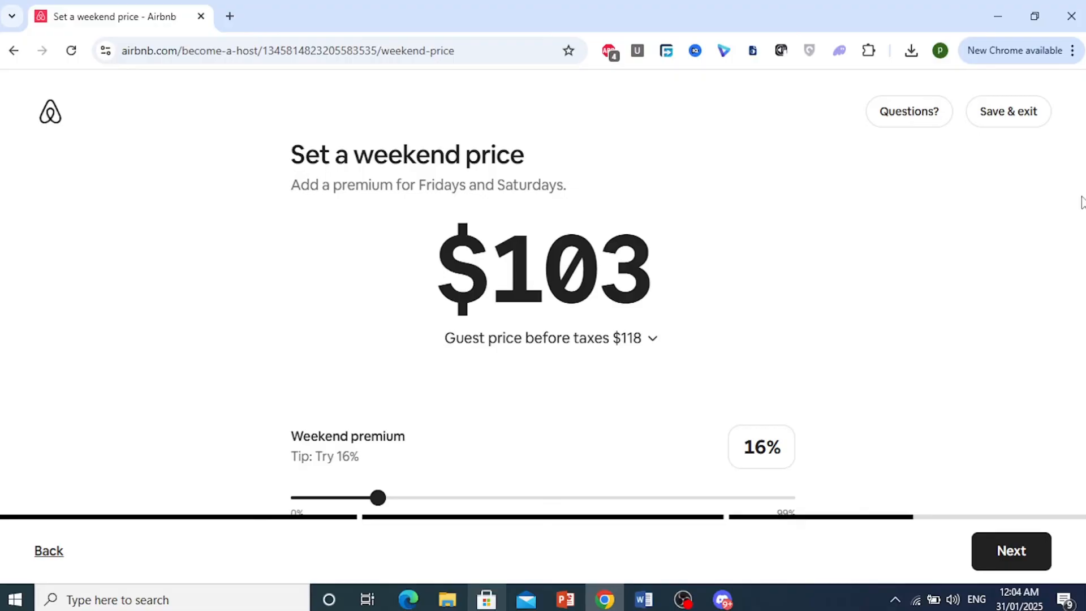
Keep the 16% weekend premium and continue to the discounts.
{"action": "scroll", "coordinate": [652, 289], "scroll_direction": "down", "scroll_amount": 1}
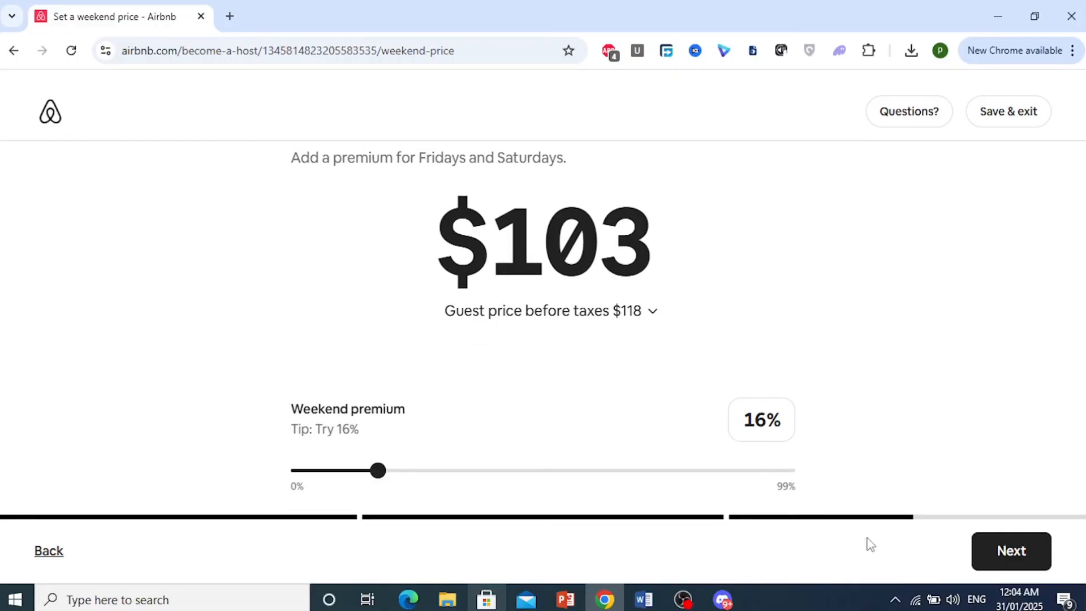
{"action": "left_click", "coordinate": [1015, 555]}
{"action": "scroll", "coordinate": [699, 415], "scroll_direction": "up", "scroll_amount": 1}
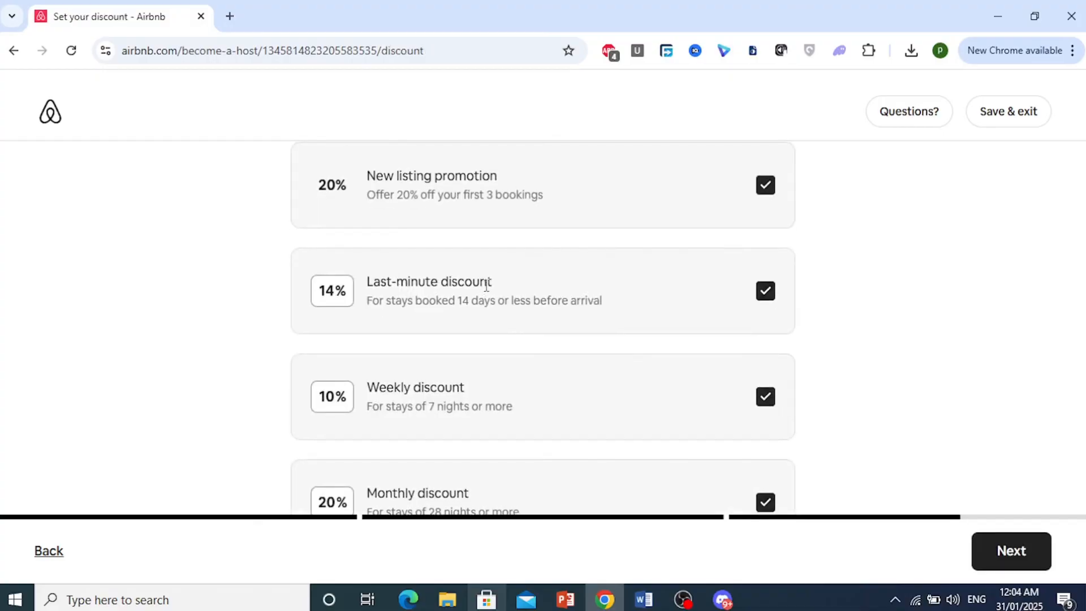
Review the new listing, last-minute, weekly and monthly discounts, keep all four selected, and continue to the final questions.
{"action": "scroll", "coordinate": [487, 286], "scroll_direction": "up", "scroll_amount": 2}
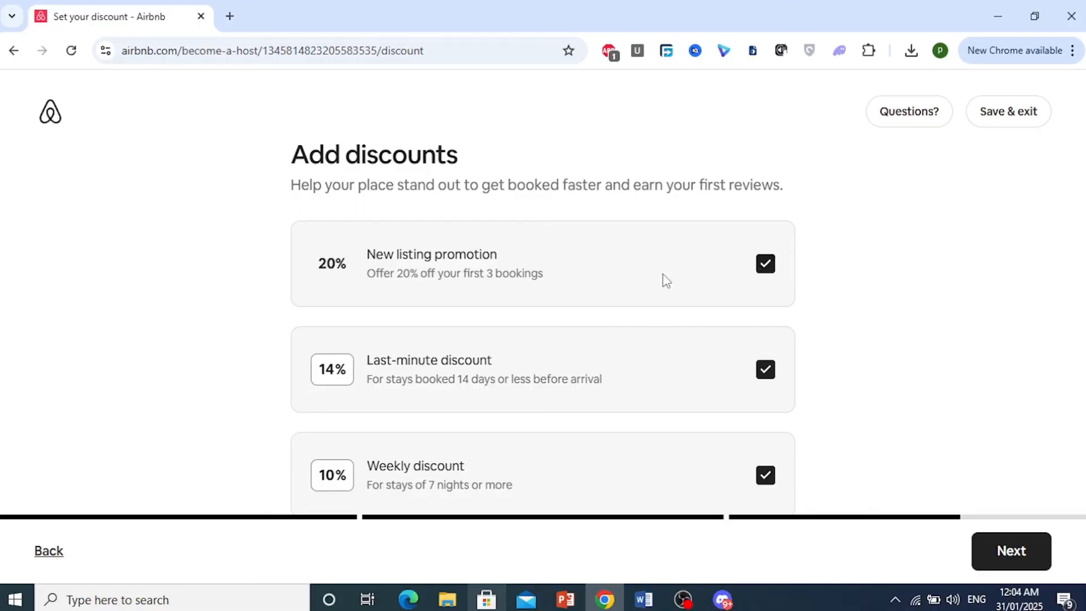
{"action": "scroll", "coordinate": [623, 299], "scroll_direction": "down", "scroll_amount": 1}
{"action": "scroll", "coordinate": [635, 327], "scroll_direction": "down", "scroll_amount": 1}
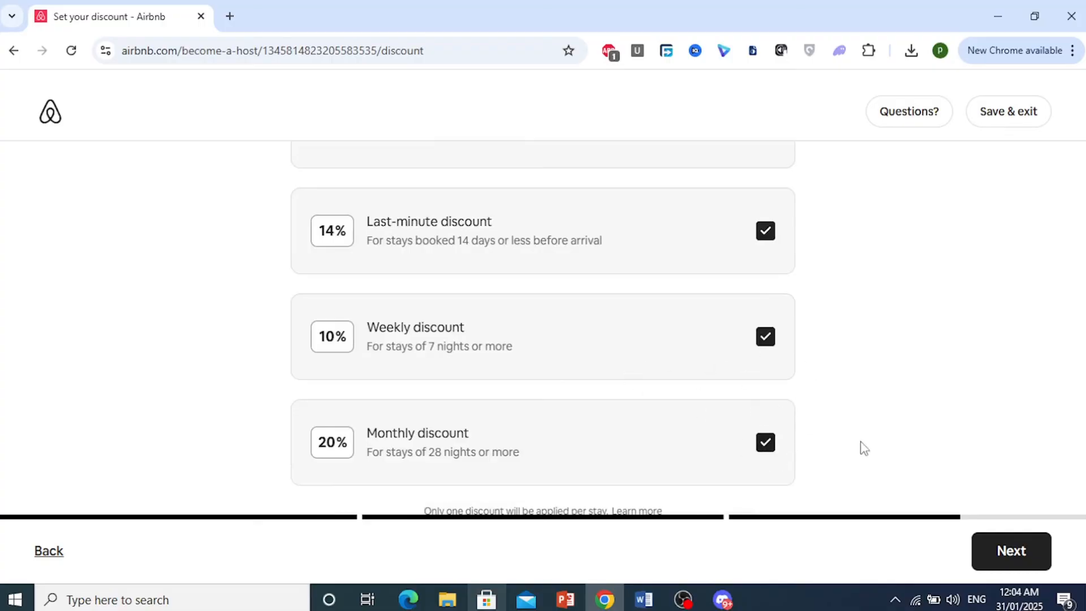
{"action": "left_click", "coordinate": [1024, 559]}
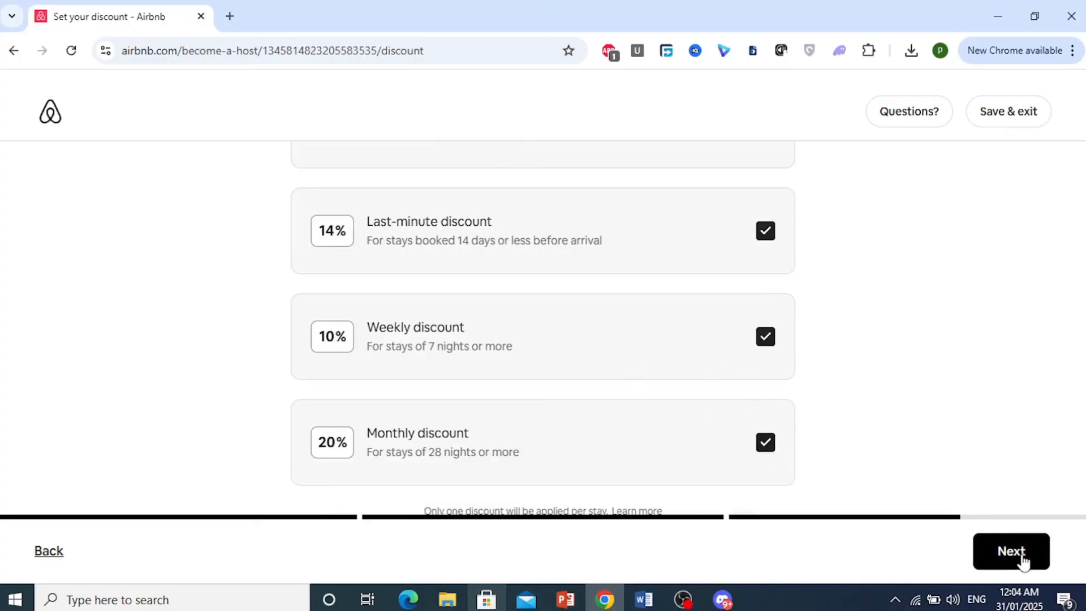
{"action": "left_click_drag", "start_coordinate": [378, 439], "coordinate": [525, 456]}
{"action": "left_click", "coordinate": [432, 452]}
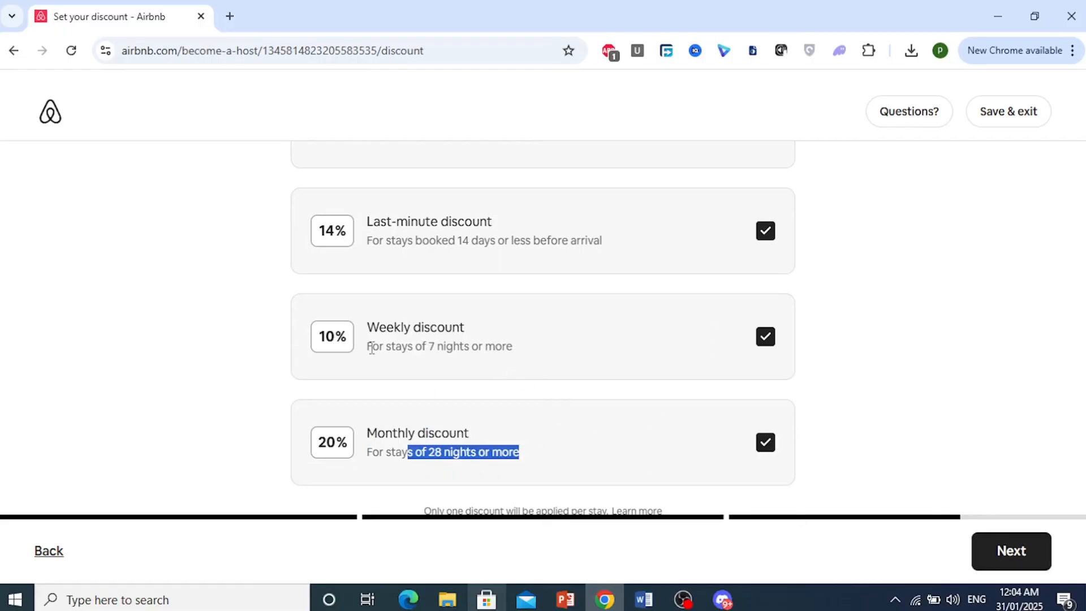
{"action": "left_click_drag", "start_coordinate": [372, 347], "coordinate": [516, 364]}
{"action": "left_click", "coordinate": [976, 549]}
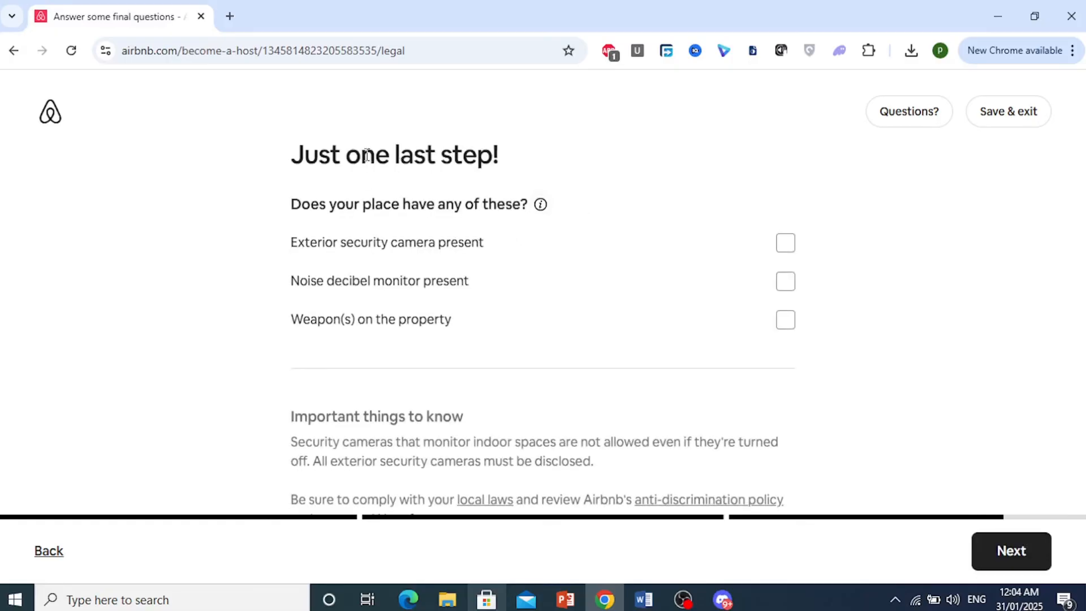
{"action": "left_click_drag", "start_coordinate": [305, 157], "coordinate": [462, 160]}
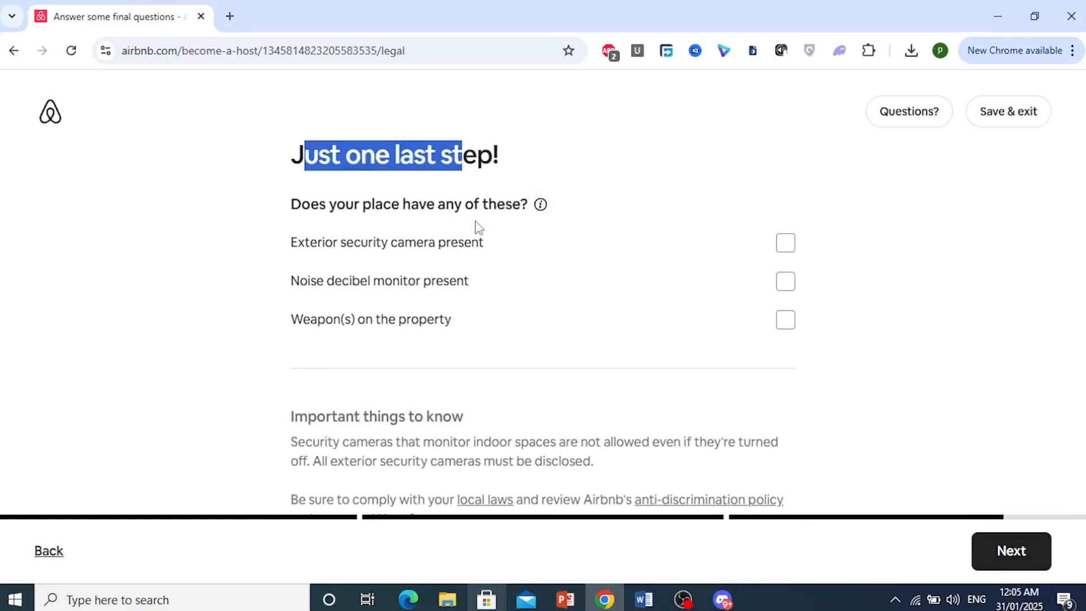
{"action": "left_click", "coordinate": [778, 205]}
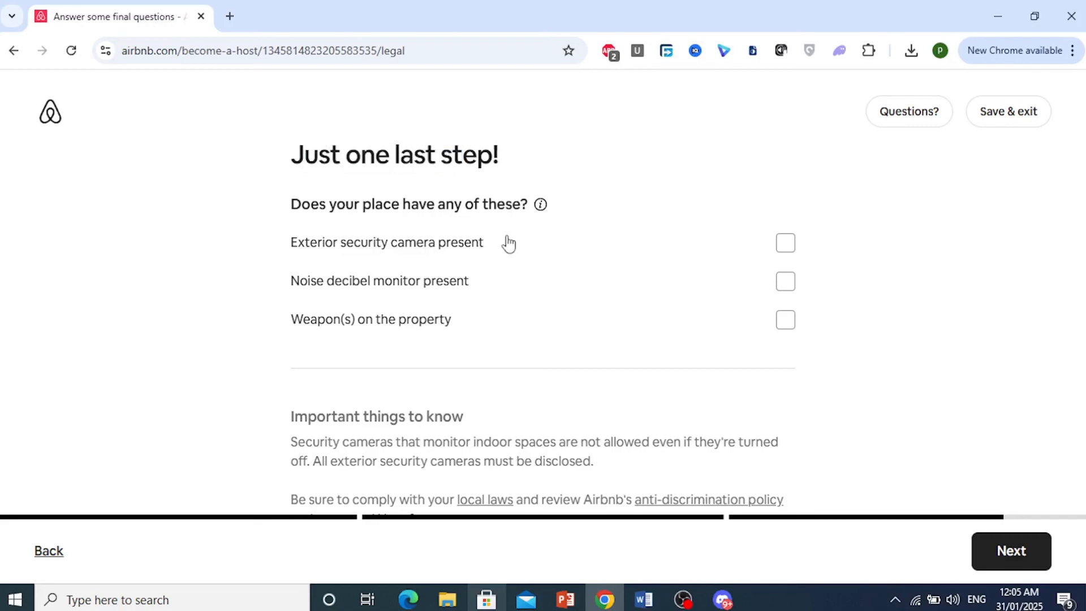
Leave the exterior camera, noise monitor and weapons disclosures unselected and continue to the listing review.
{"action": "scroll", "coordinate": [796, 269], "scroll_direction": "down", "scroll_amount": 1}
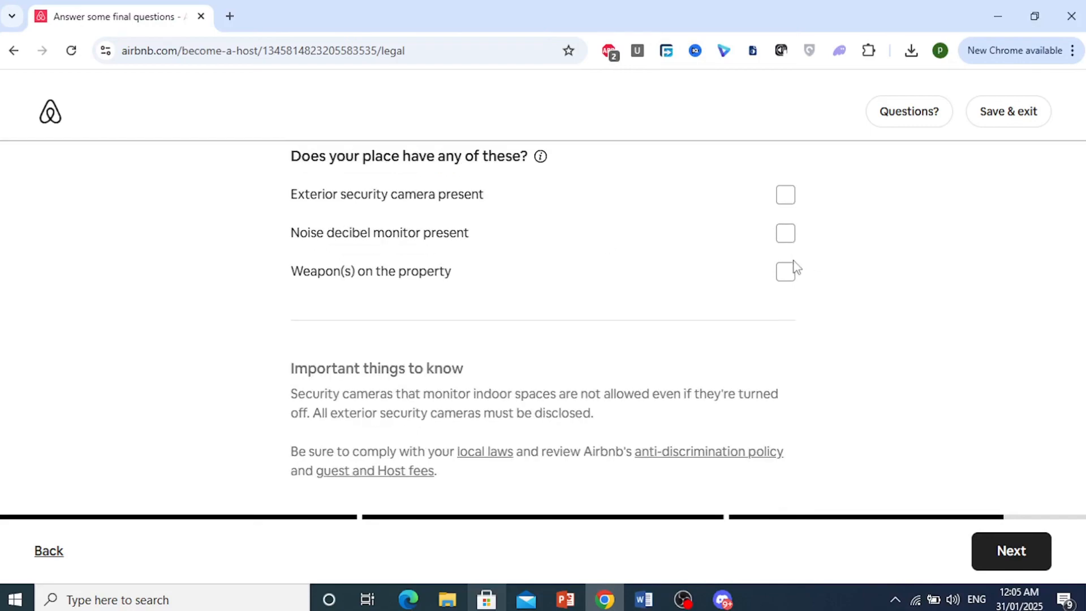
{"action": "left_click", "coordinate": [1014, 548]}
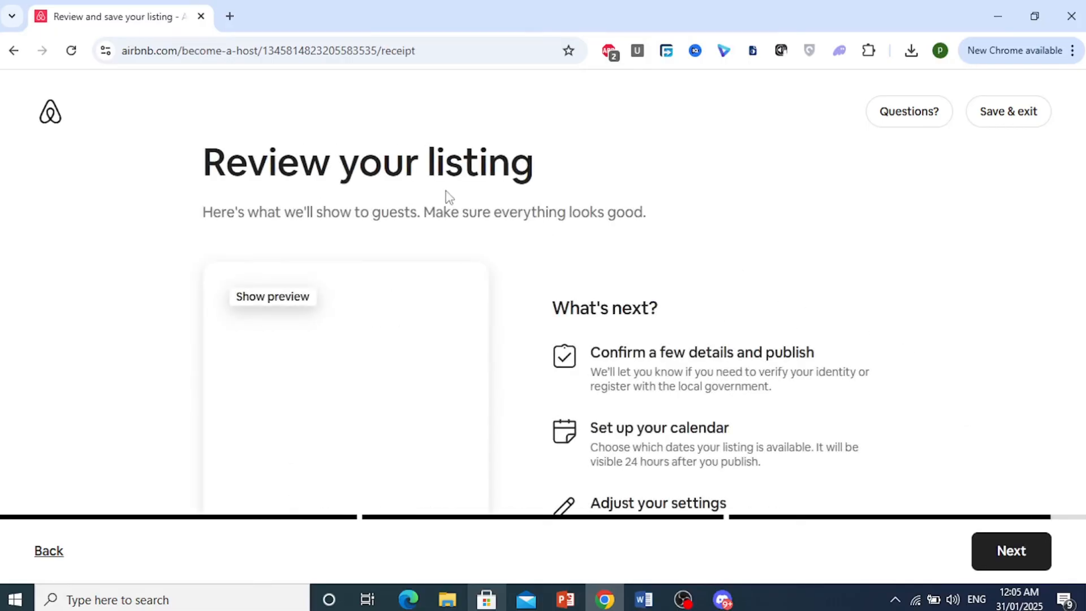
Review the listing card and the What's next information, and finish the listing setup.
{"action": "scroll", "coordinate": [390, 271], "scroll_direction": "down", "scroll_amount": 2}
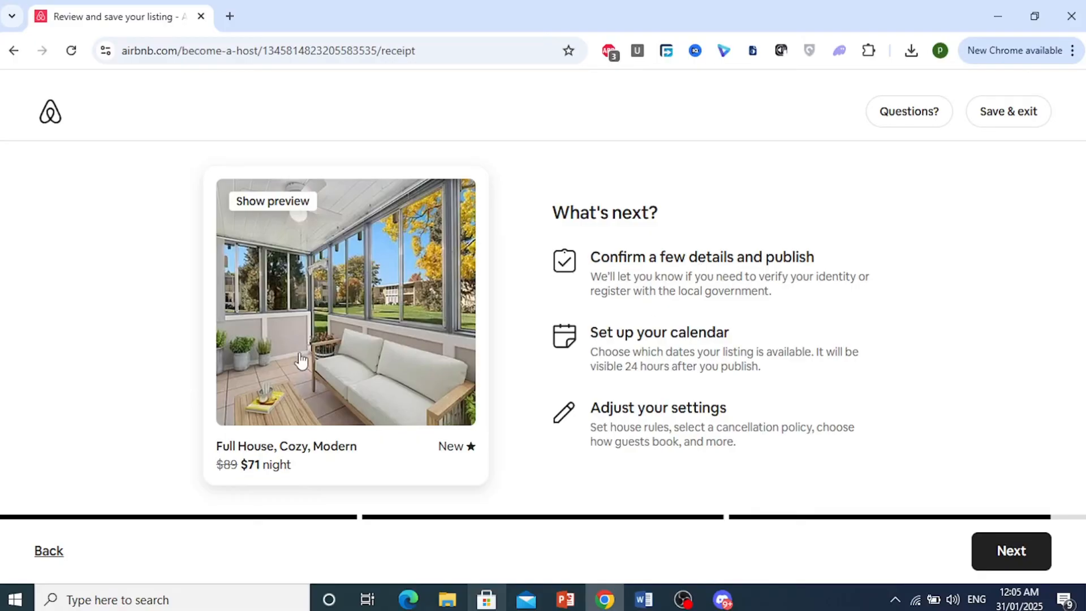
{"action": "scroll", "coordinate": [611, 368], "scroll_direction": "up", "scroll_amount": 2}
{"action": "scroll", "coordinate": [648, 331], "scroll_direction": "down", "scroll_amount": 2}
{"action": "left_click", "coordinate": [1008, 550]}
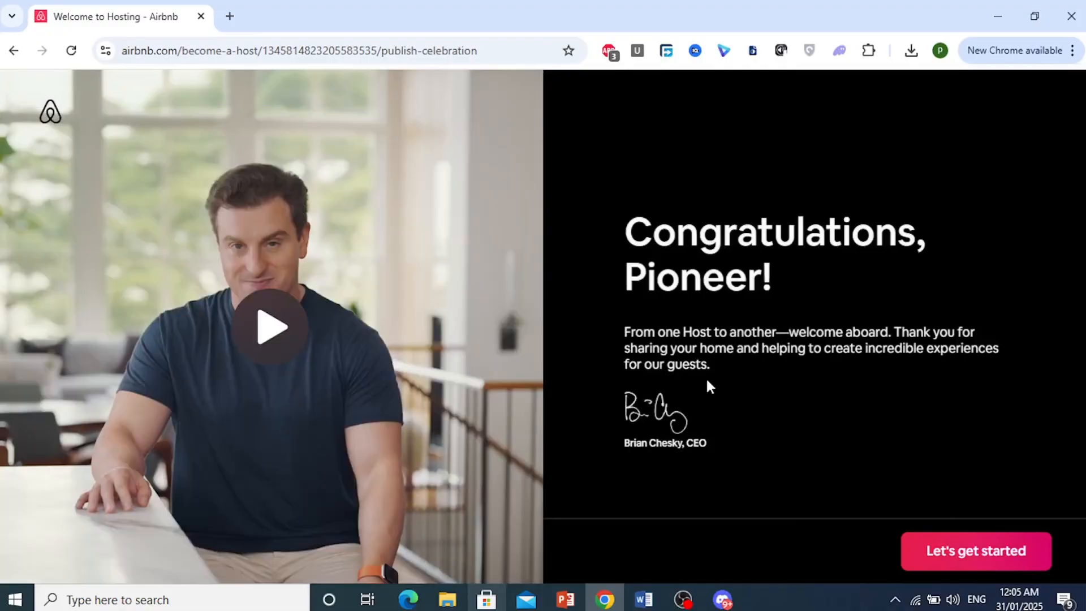
Continue to the host dashboard, start confirming the important details, and review the key tasks required to publish the listing.
{"action": "left_click", "coordinate": [973, 559]}
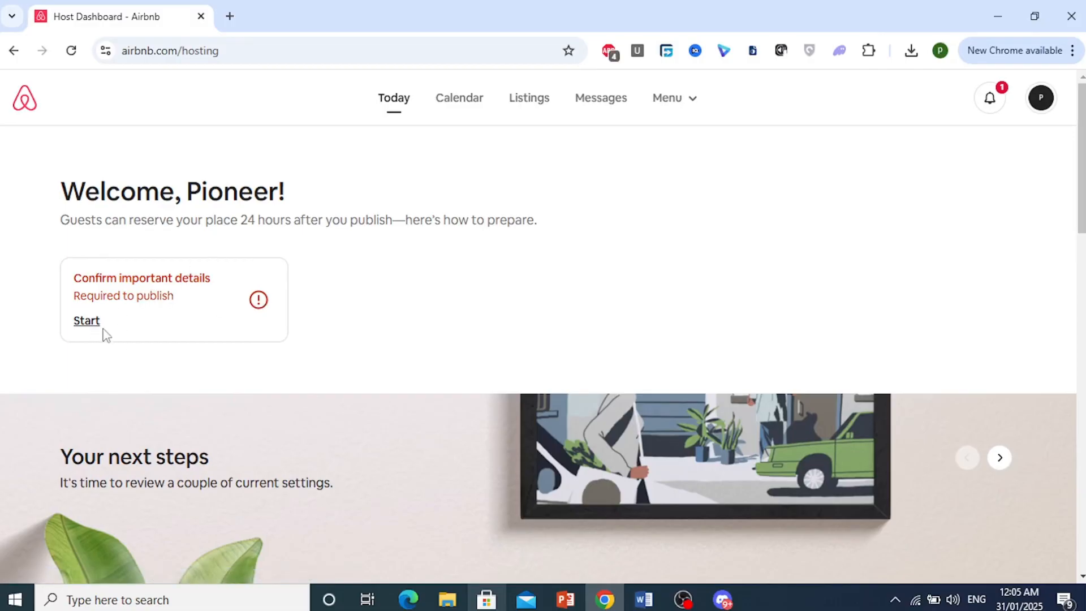
{"action": "left_click", "coordinate": [89, 328]}
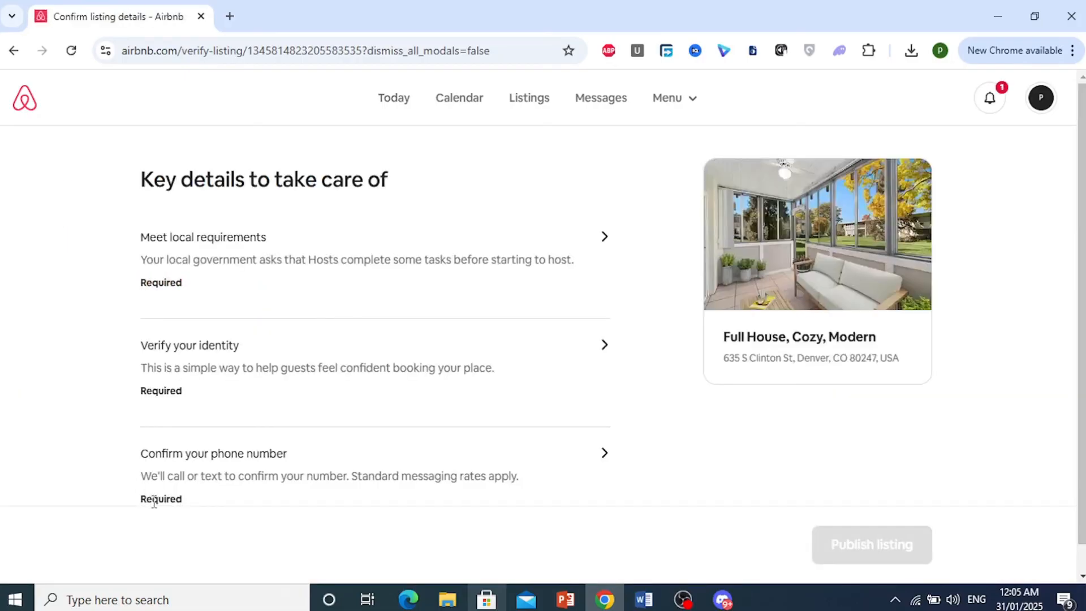
{"action": "scroll", "coordinate": [213, 465], "scroll_direction": "down", "scroll_amount": 1}
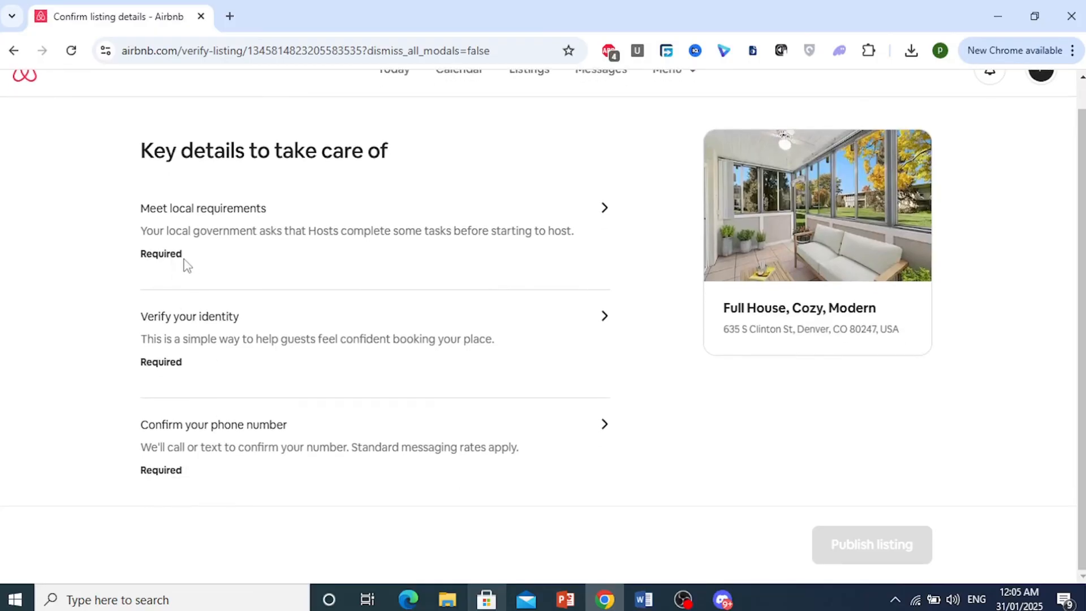
{"action": "left_click", "coordinate": [832, 604]}
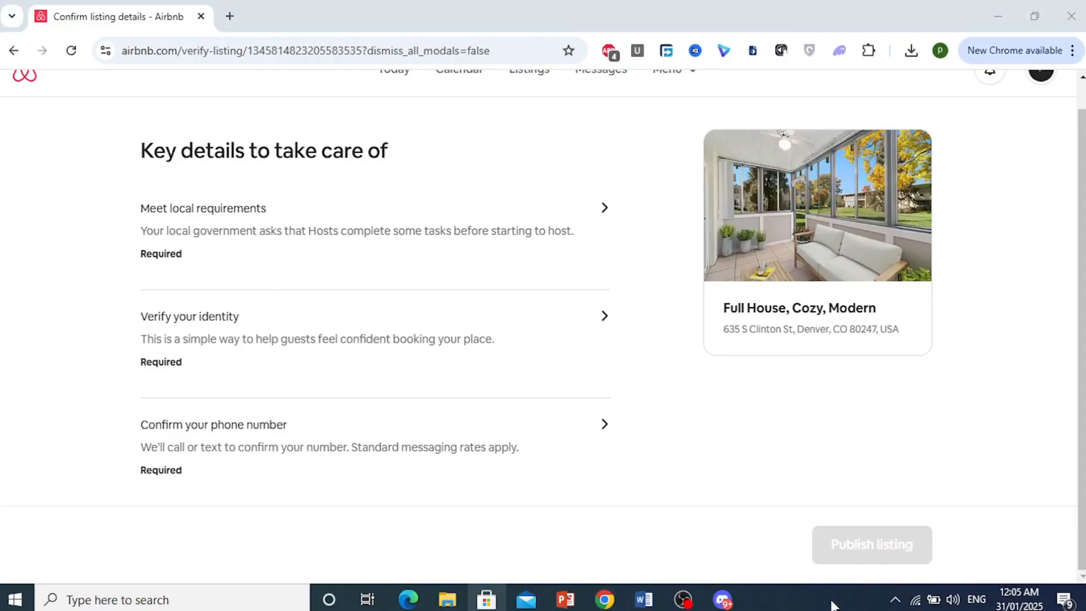